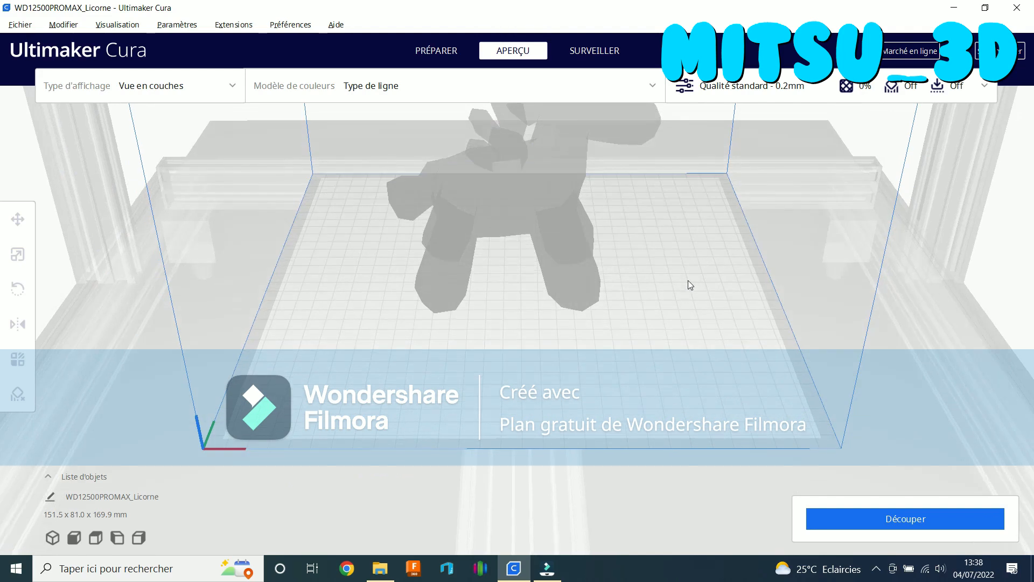
Slice the unicorn model with the standard 0.2 mm quality profile
middle_drag(688, 280, 663, 387)
right_drag(646, 386, 583, 234)
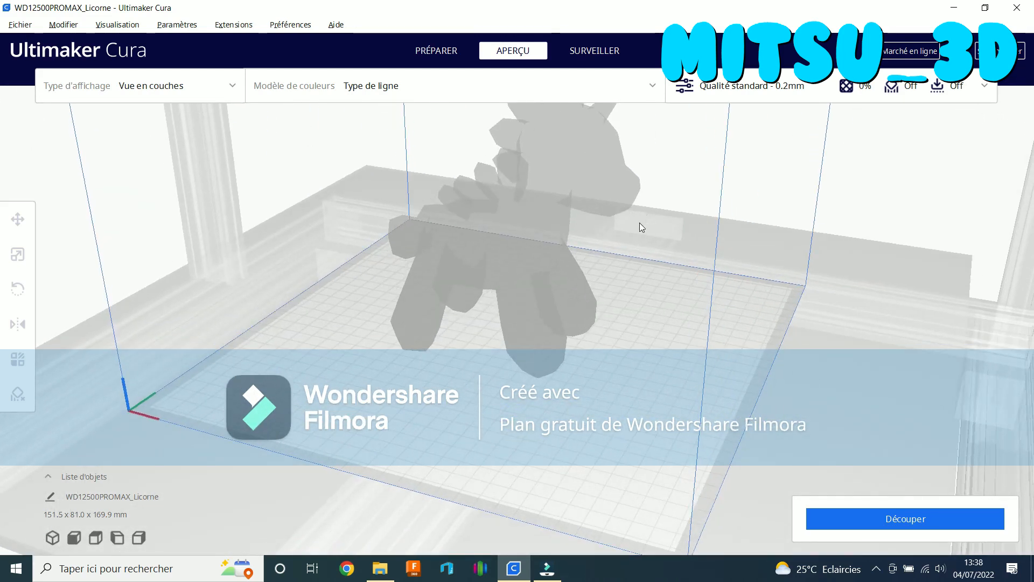
right_drag(637, 308, 687, 311)
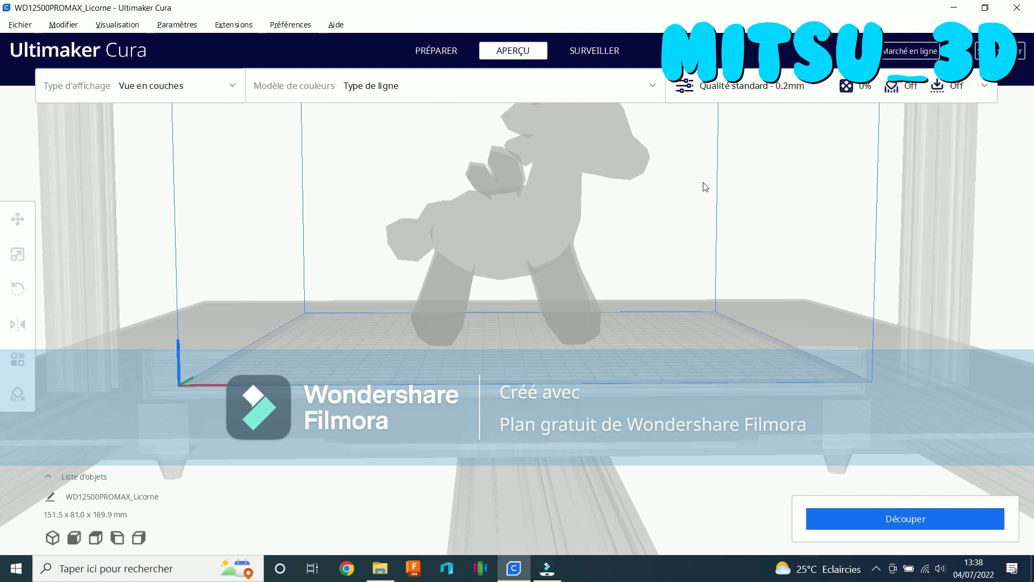
click(877, 510)
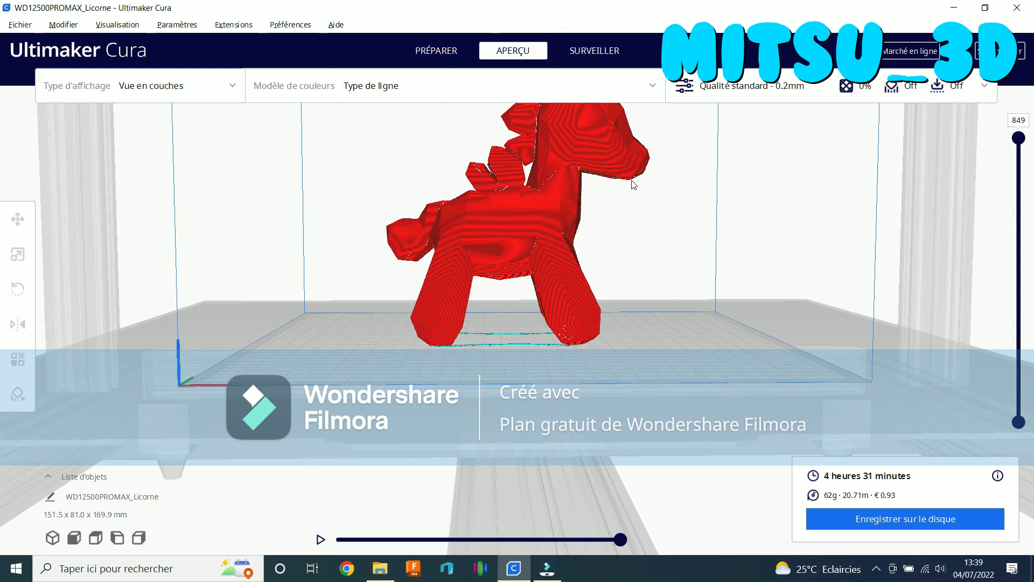
Lower the layer preview to layer 463 and examine where the muzzle starts printing beside the neck
drag(1022, 140, 1029, 267)
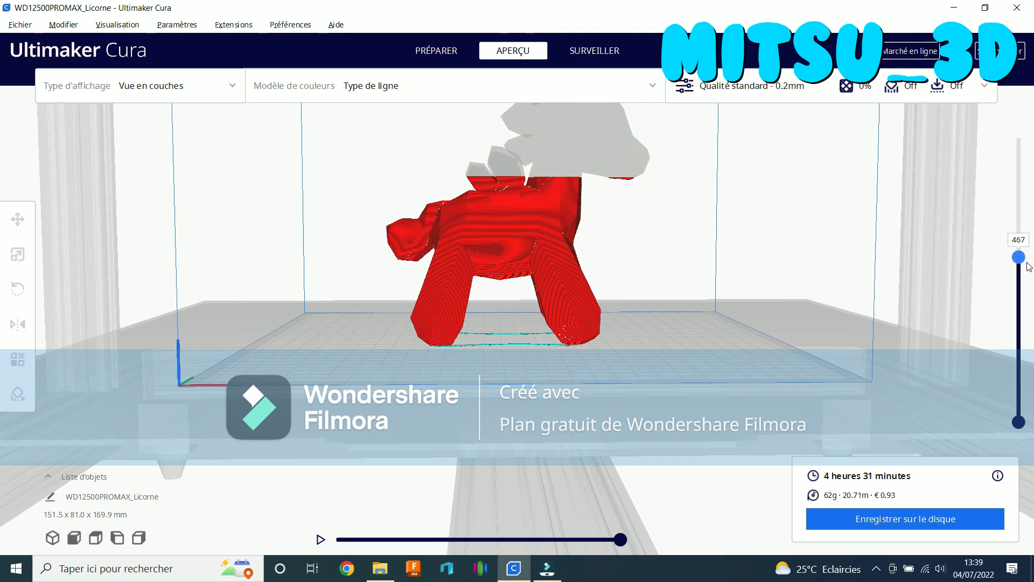
scroll(564, 186, up, 5)
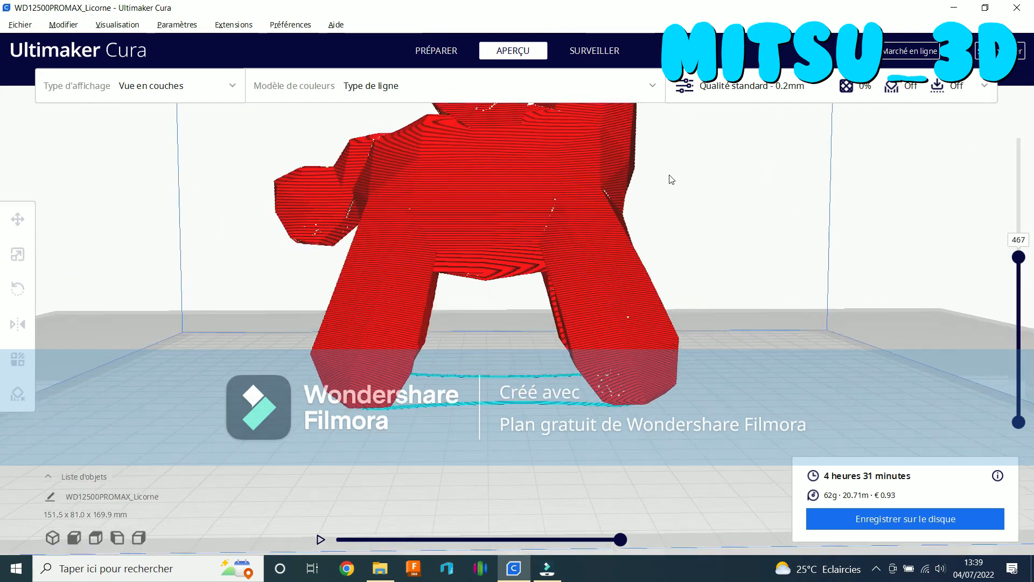
middle_drag(669, 175, 614, 350)
right_drag(614, 350, 608, 373)
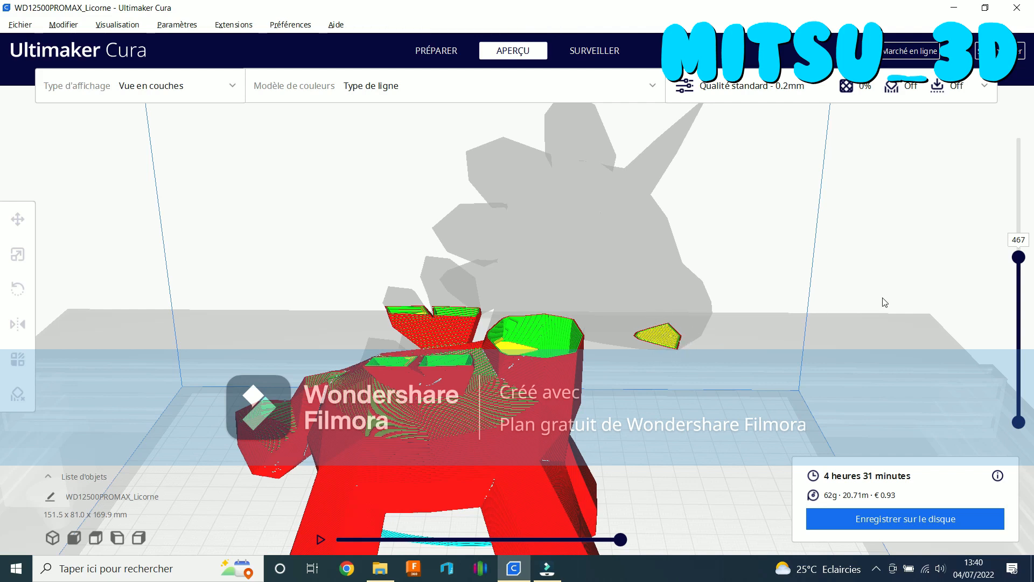
drag(1022, 259, 1026, 270)
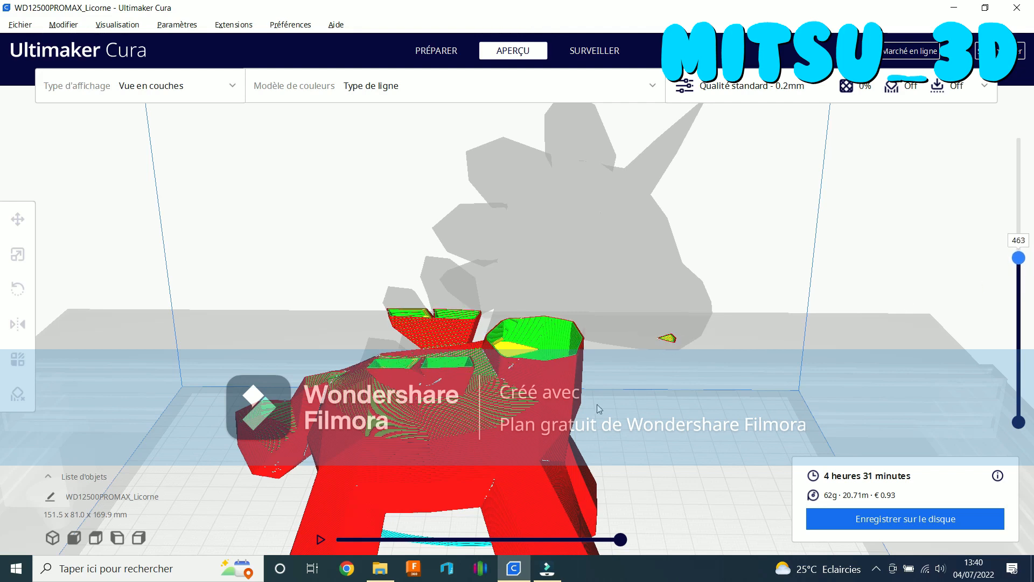
right_drag(597, 404, 747, 357)
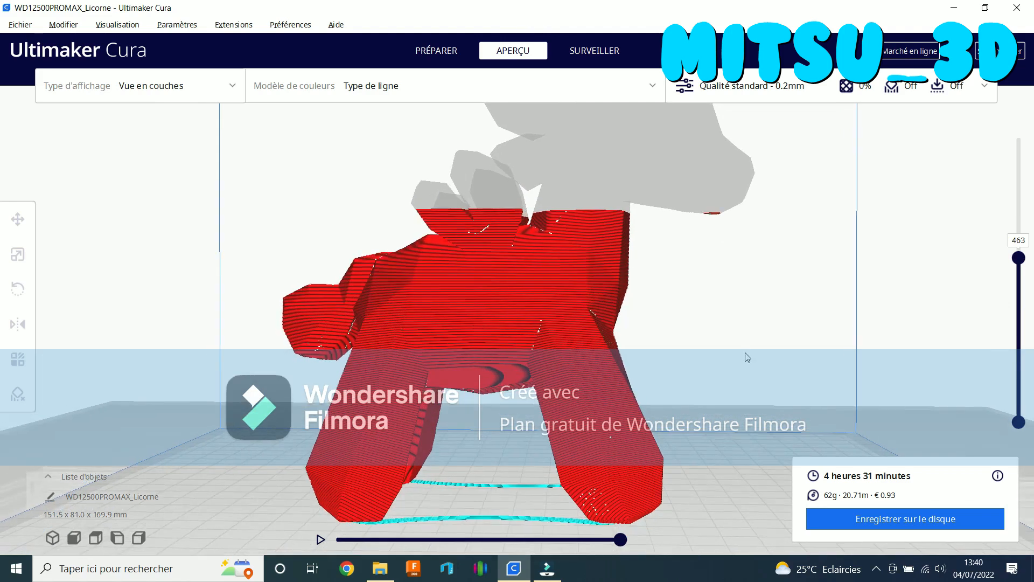
Lower the layer preview to layer 178 and examine the leg cross-sections and the start of the belly
drag(1018, 258, 1015, 360)
mouse_move(511, 396)
right_down()
mouse_move(507, 377)
mouse_move(502, 389)
right_up()
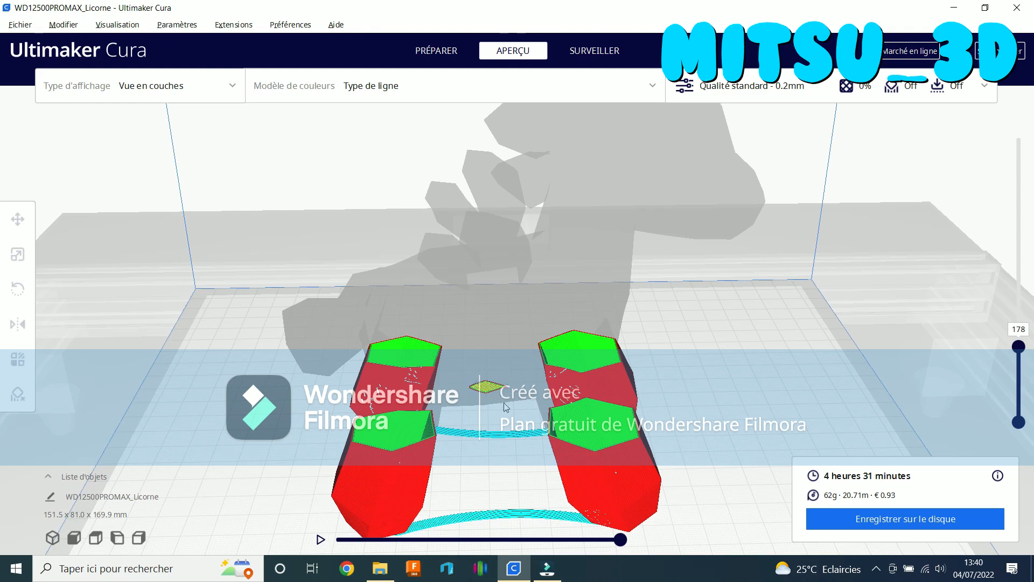
right_drag(480, 437, 566, 370)
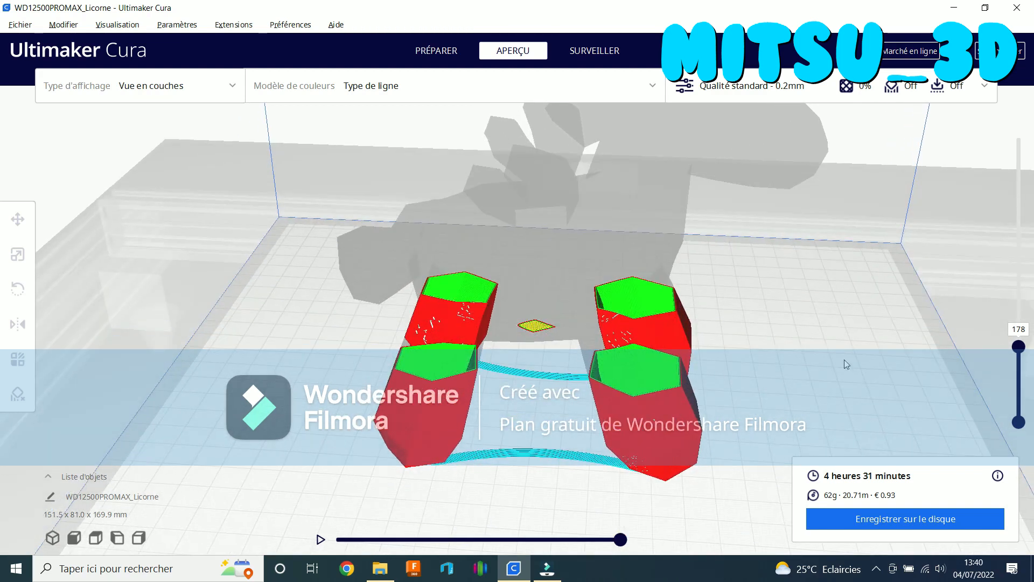
right_drag(843, 363, 664, 293)
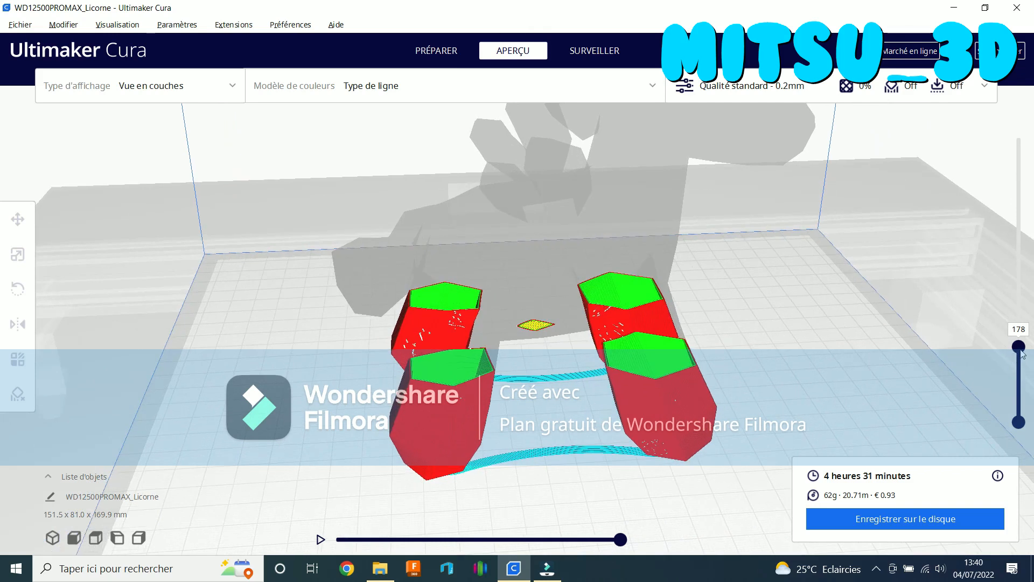
Show only layer 1 and examine the skirt and the foot contact points inside it
drag(1022, 353, 1026, 447)
scroll(570, 490, up, 5)
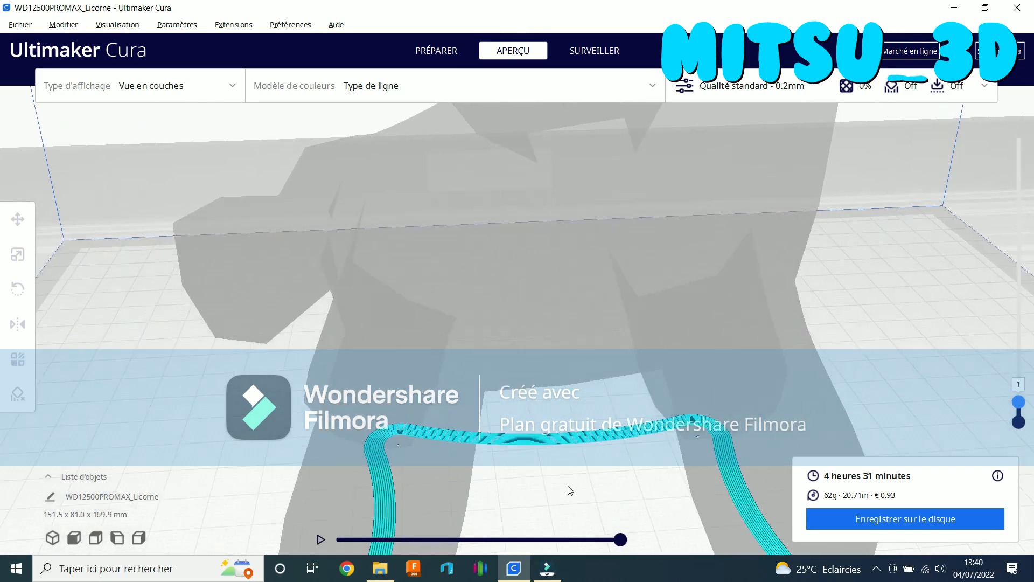
mouse_move(571, 489)
right_down()
mouse_move(571, 475)
mouse_move(558, 494)
right_up()
middle_drag(558, 483, 552, 386)
right_drag(556, 369, 536, 405)
scroll(334, 414, up, 3)
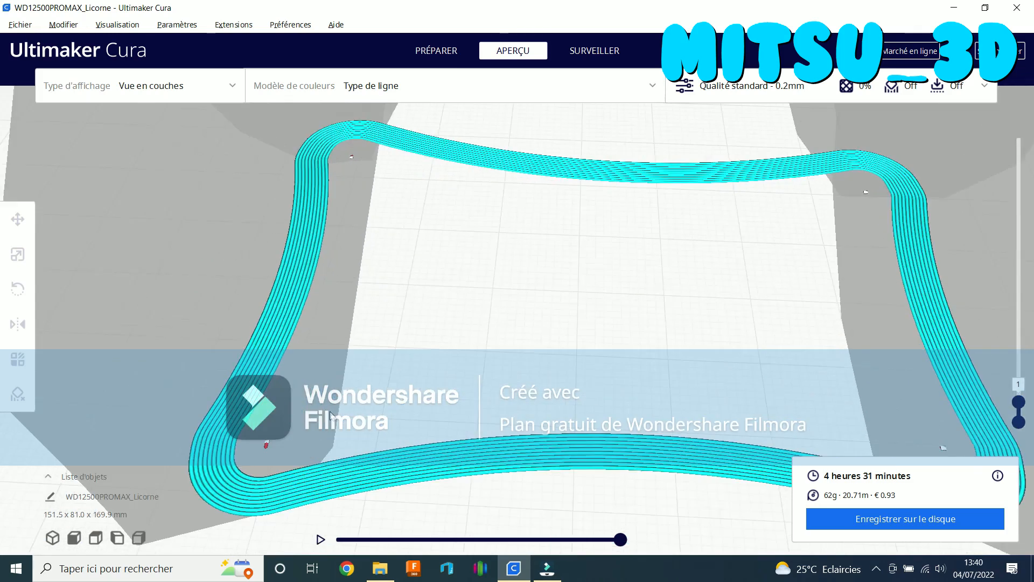
right_drag(319, 430, 347, 428)
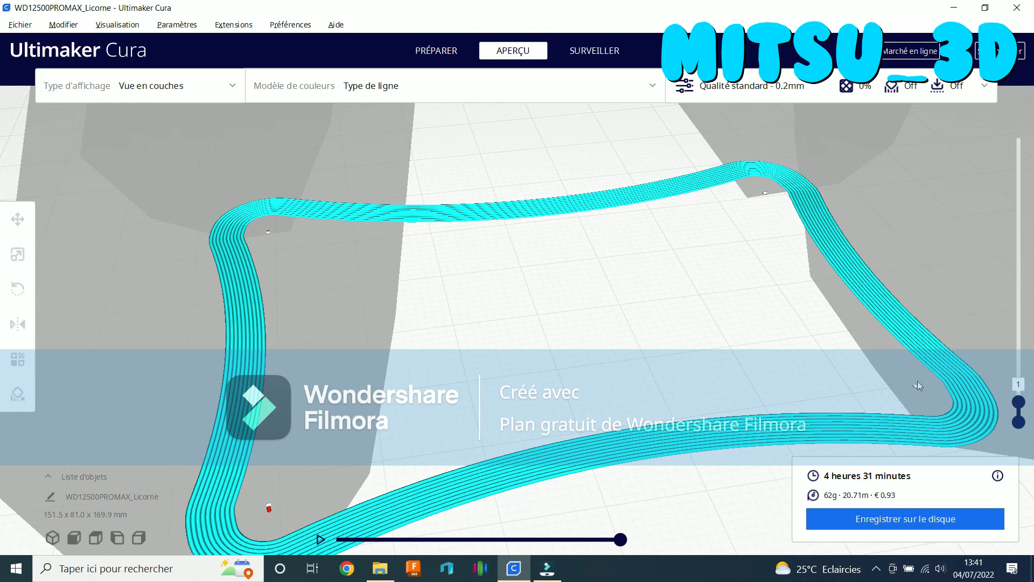
right_drag(528, 376, 487, 380)
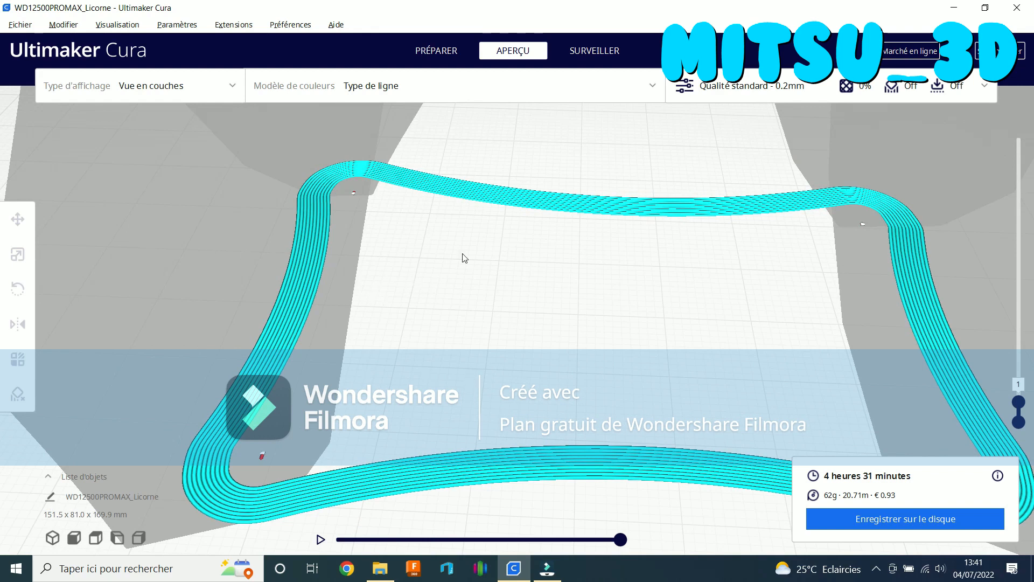
Try lowering the unicorn into the build plate by setting its Z position to -1 mm
click(487, 245)
click(18, 219)
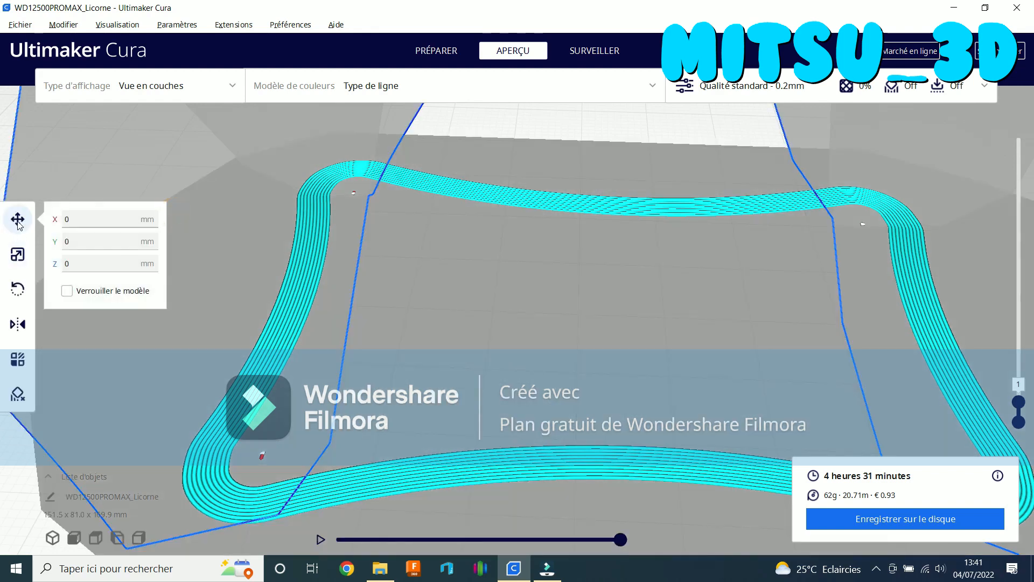
click(17, 255)
click(18, 219)
double_click(74, 264)
key(BackSpace)
text(-025)
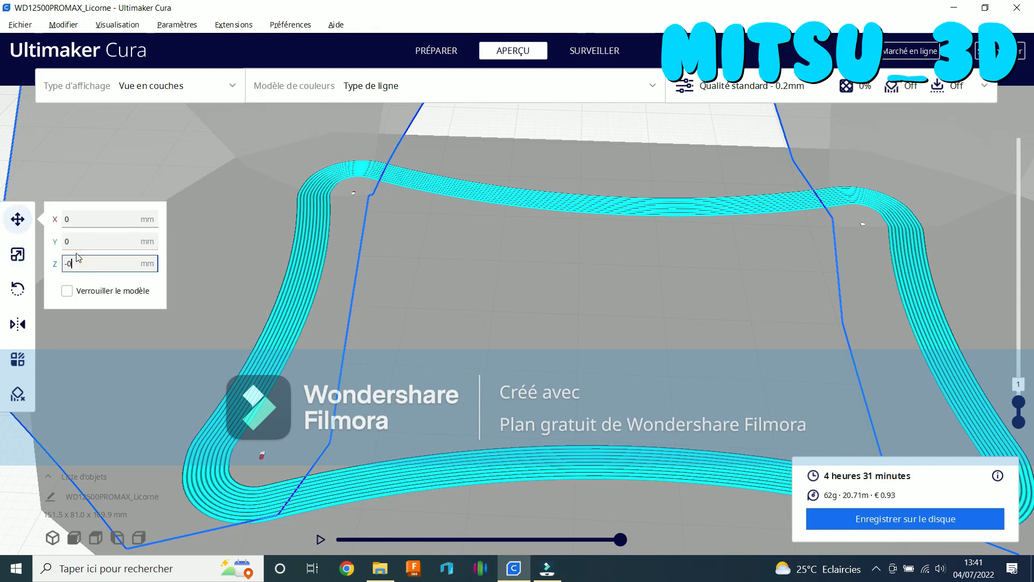
key(BackSpace)
key(BackSpace)
key(BackSpace)
text(1)
click(108, 242)
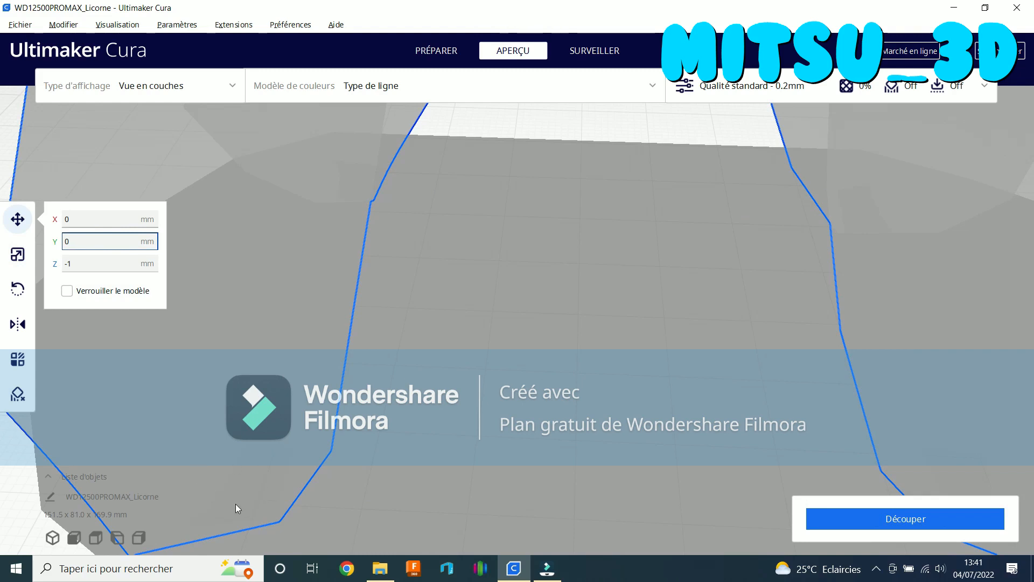
Reset the unicorn's Z position to 0 mm and deselect the model
click(68, 263)
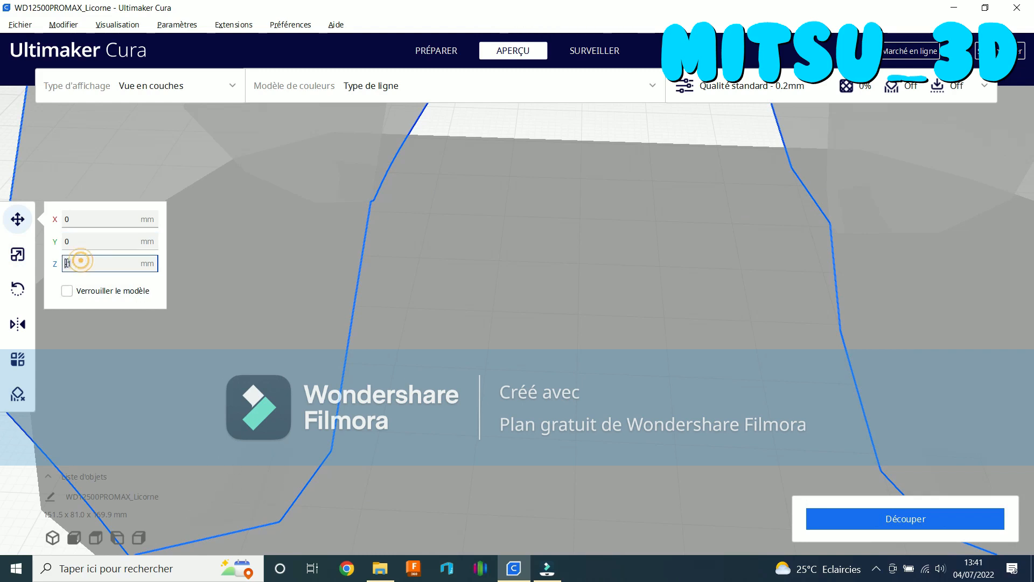
click(70, 242)
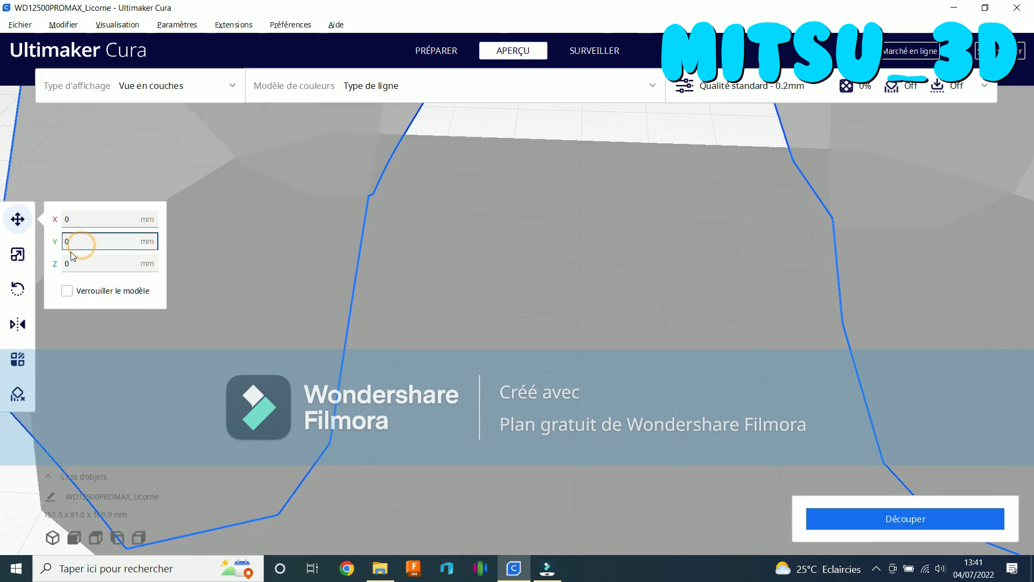
click(18, 219)
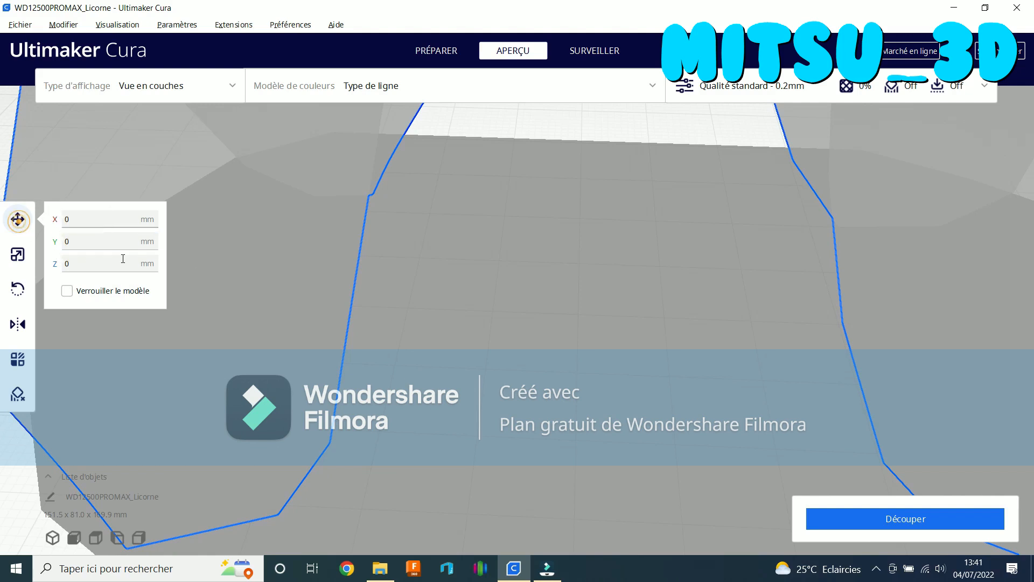
click(495, 257)
Select the unicorn and check its dimensions and scale percentages
scroll(561, 272, down, 6)
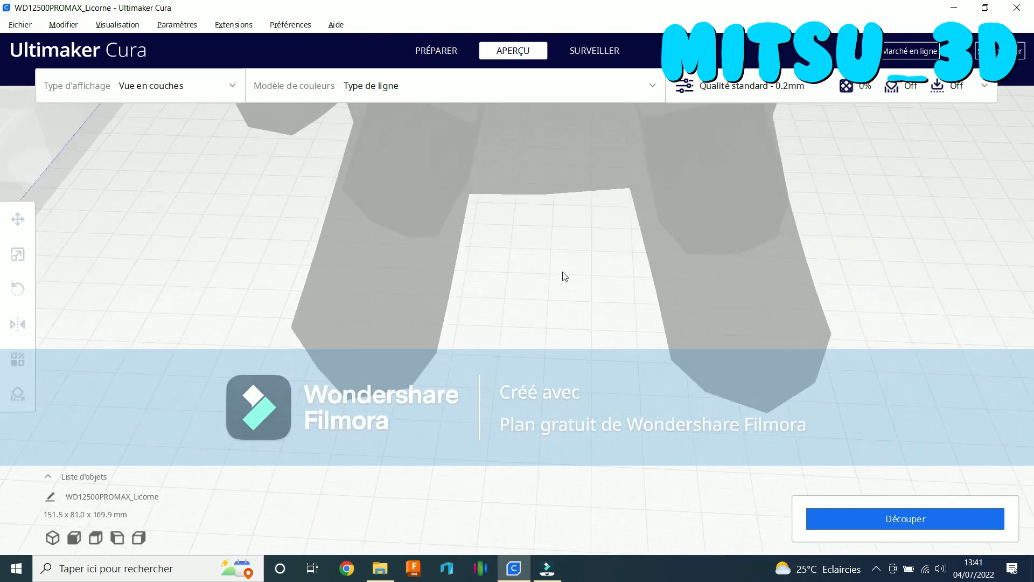
scroll(561, 263, down, 5)
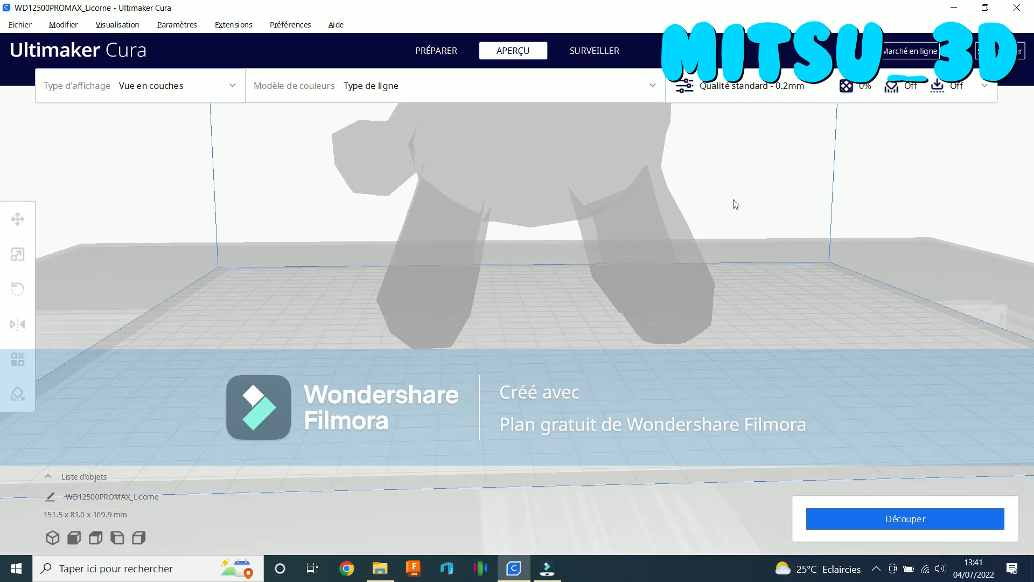
right_drag(695, 323, 652, 340)
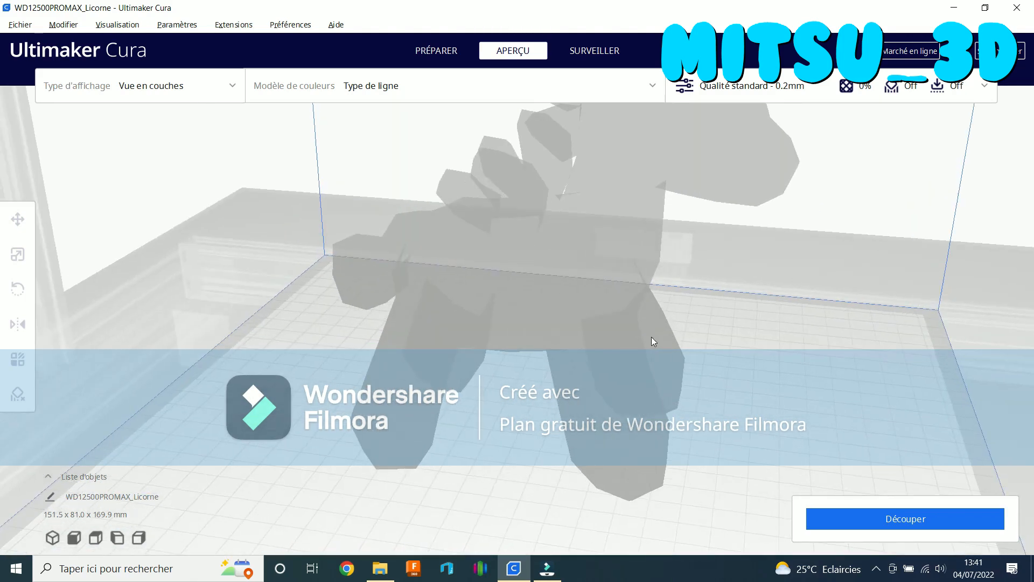
right_drag(781, 267, 764, 293)
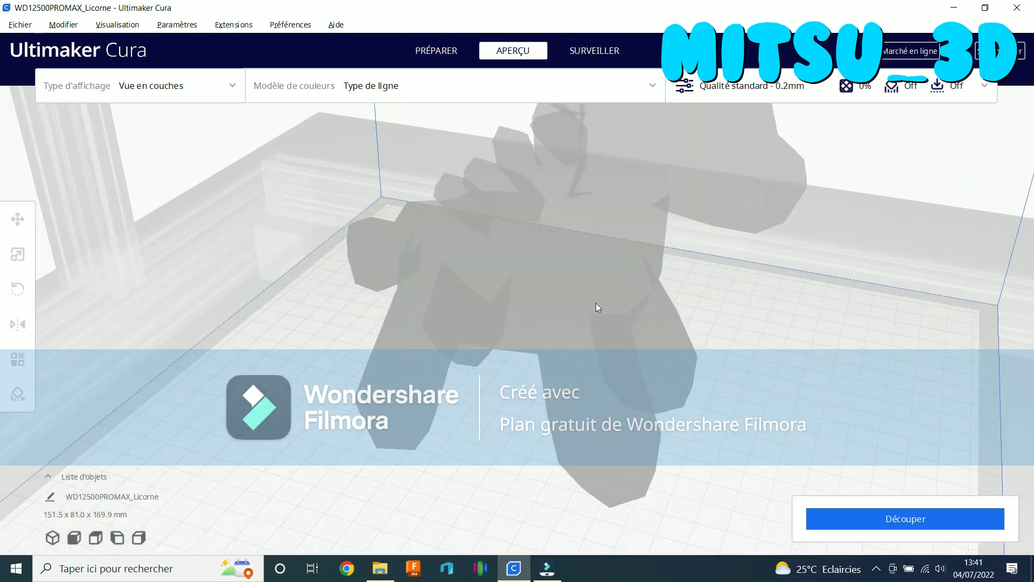
click(596, 303)
click(30, 260)
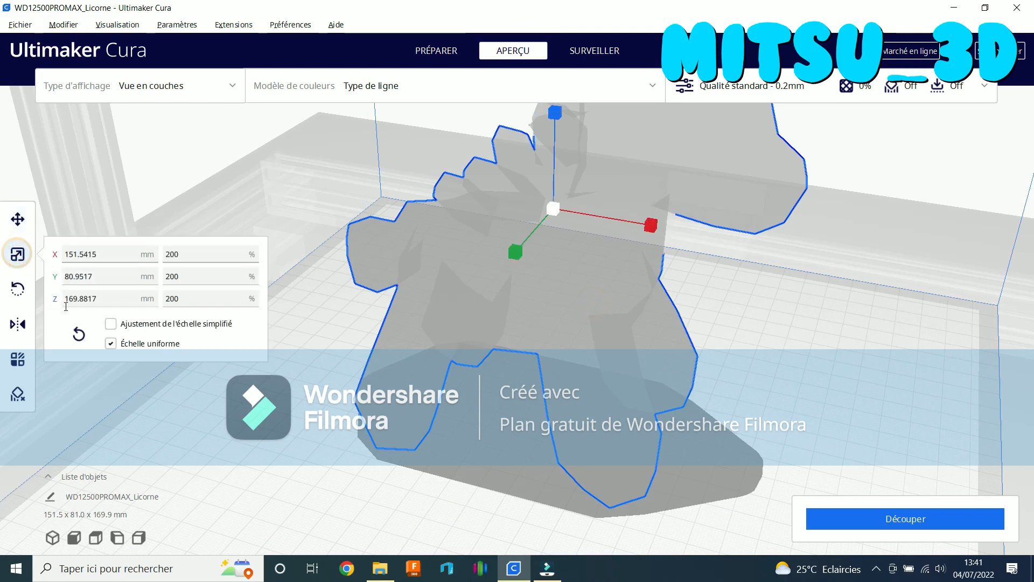
right_drag(297, 314, 324, 286)
click(21, 254)
Examine the unicorn's belly, muzzle and mane overhangs from the front, both sides and above
right_drag(474, 317, 541, 316)
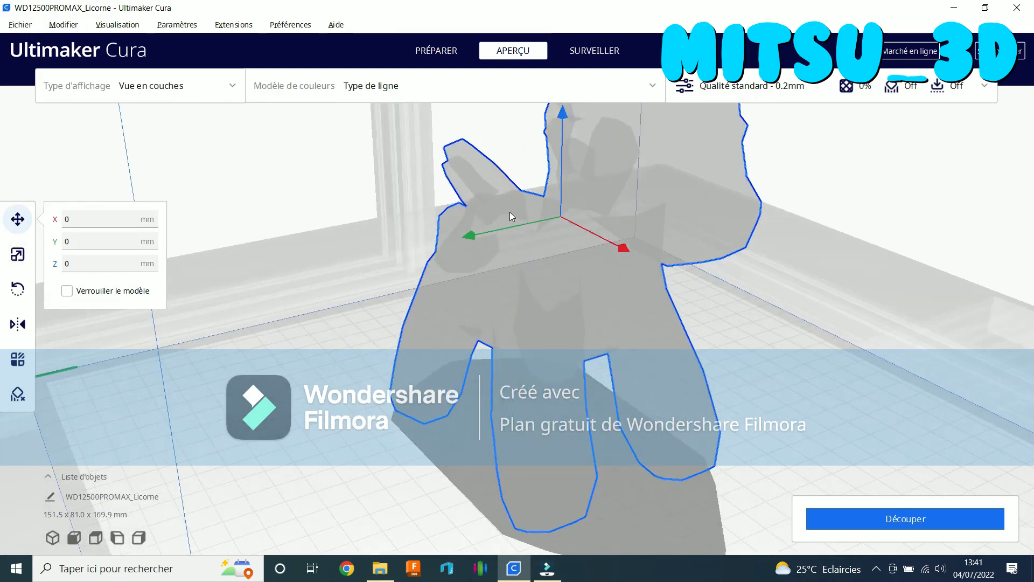
right_drag(475, 189, 469, 233)
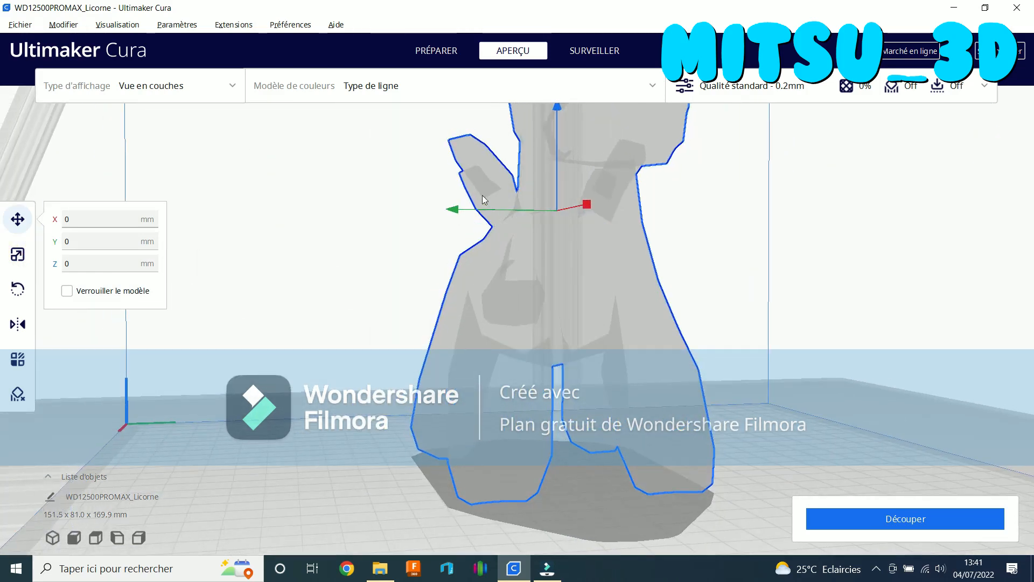
right_drag(552, 352, 525, 371)
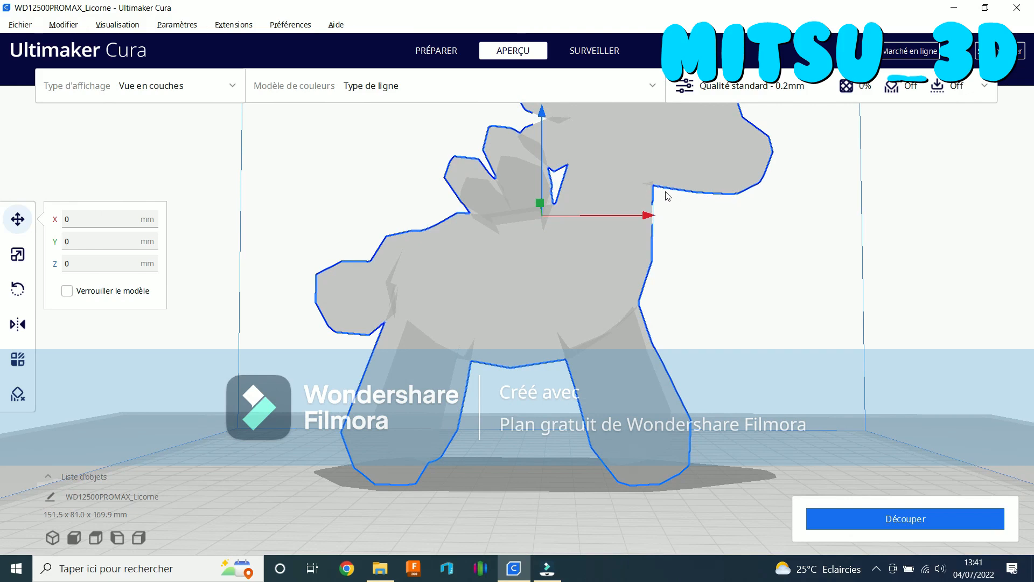
right_drag(375, 359, 359, 342)
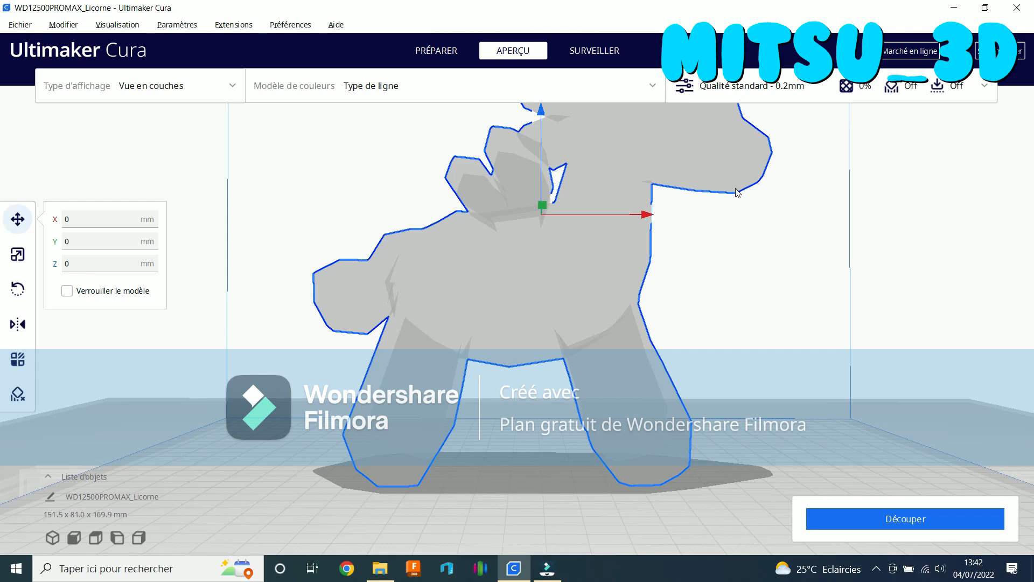
right_drag(729, 235, 729, 272)
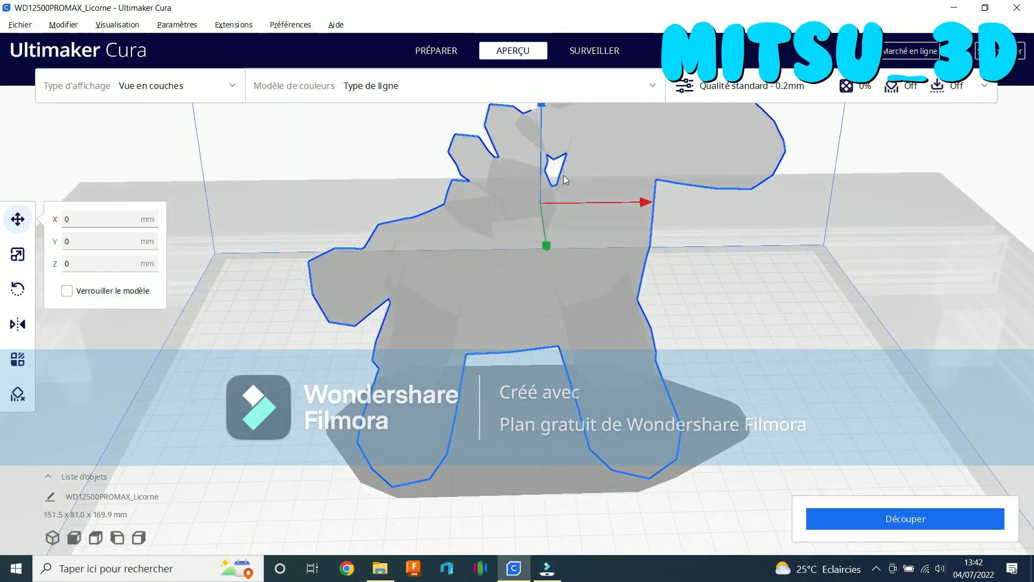
scroll(566, 179, up, 5)
right_drag(572, 153, 587, 240)
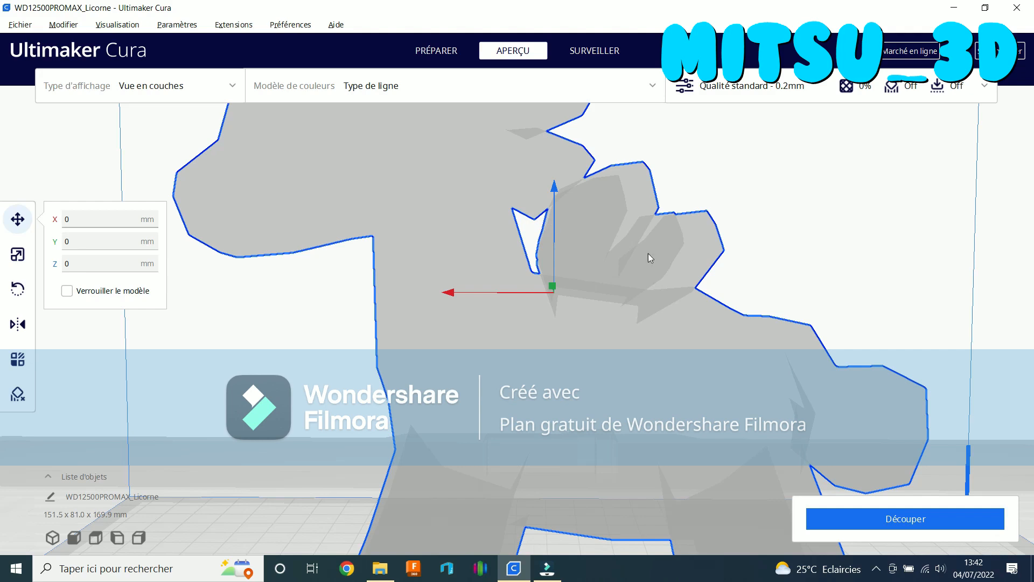
right_drag(648, 253, 806, 99)
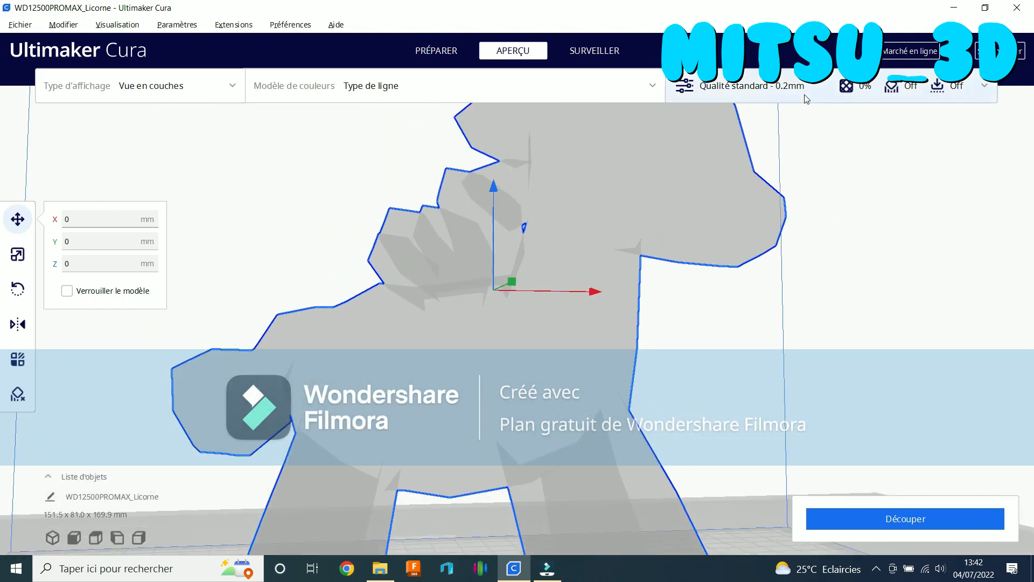
Set the print profile's layer height to 0.16 mm in the print settings
click(766, 96)
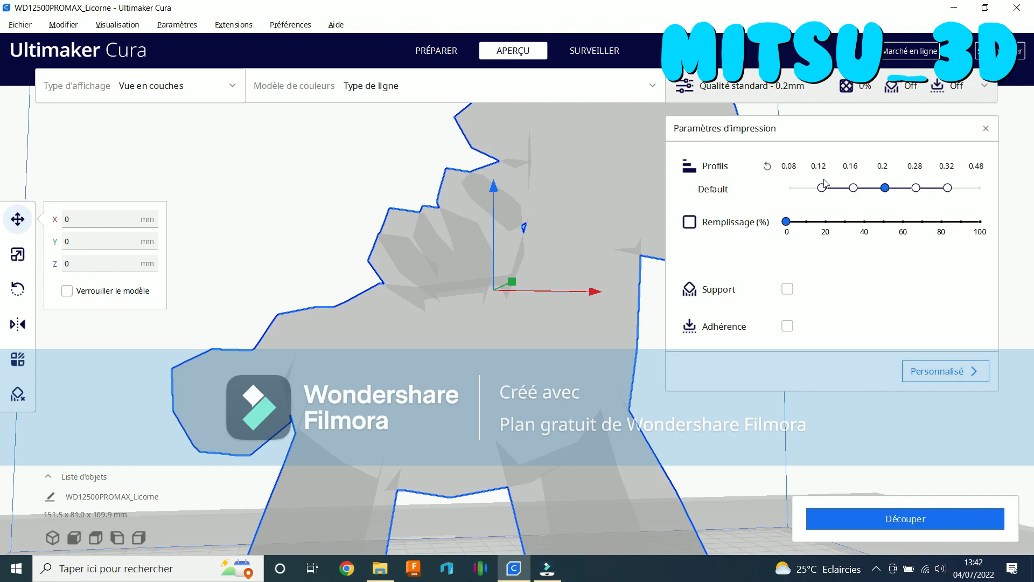
click(853, 188)
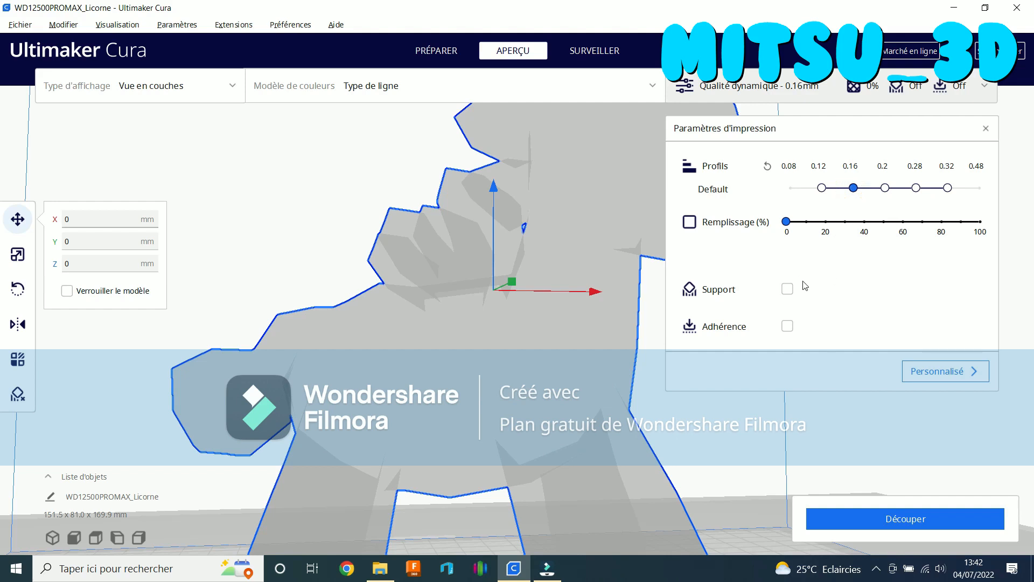
Try an infill density of 10%, returning it to 0% each time
click(807, 222)
drag(807, 222, 784, 223)
right_drag(570, 379, 557, 395)
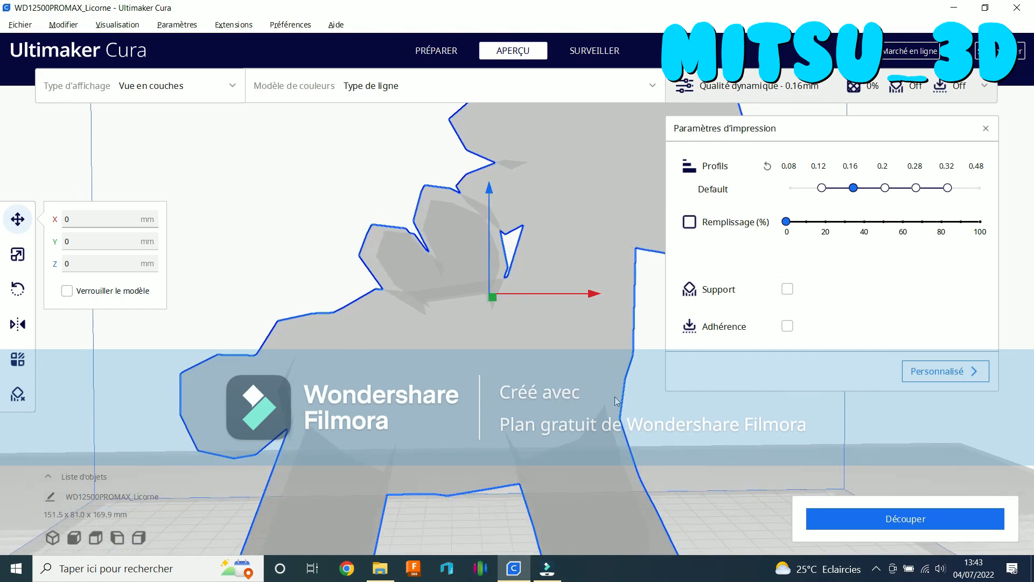
click(807, 223)
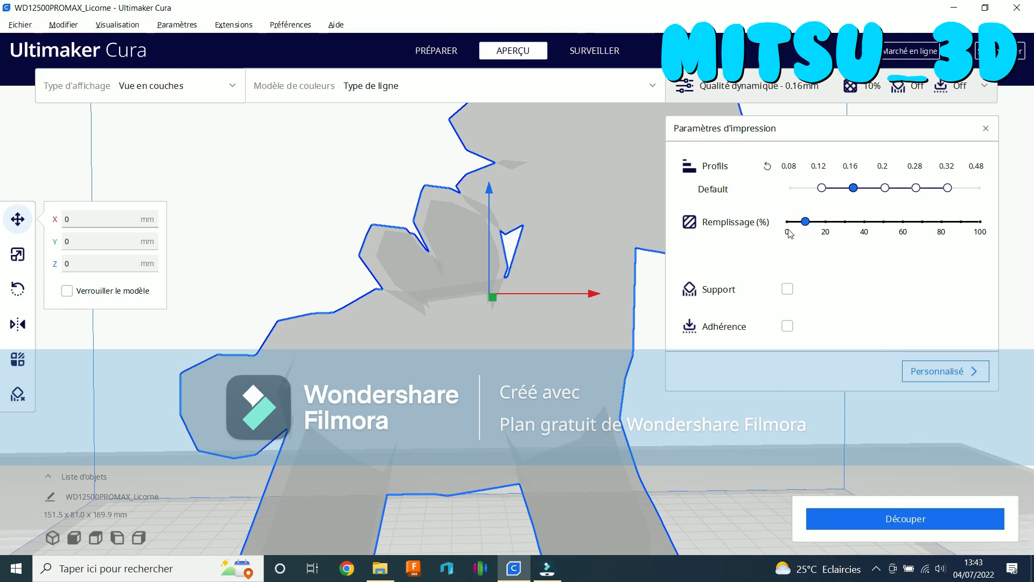
click(787, 225)
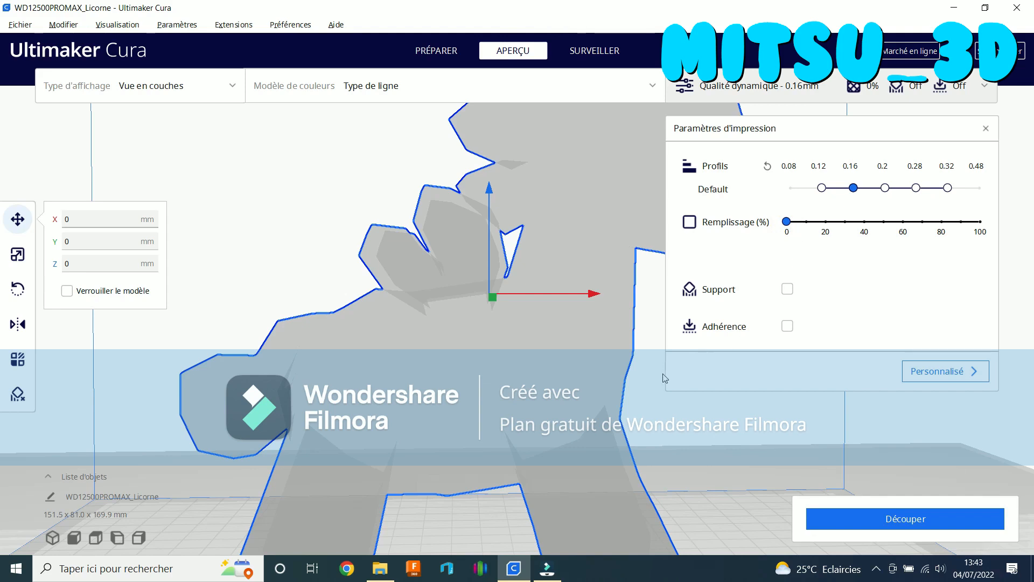
Set the infill density to 10% in the recommended print settings
right_drag(646, 382, 551, 279)
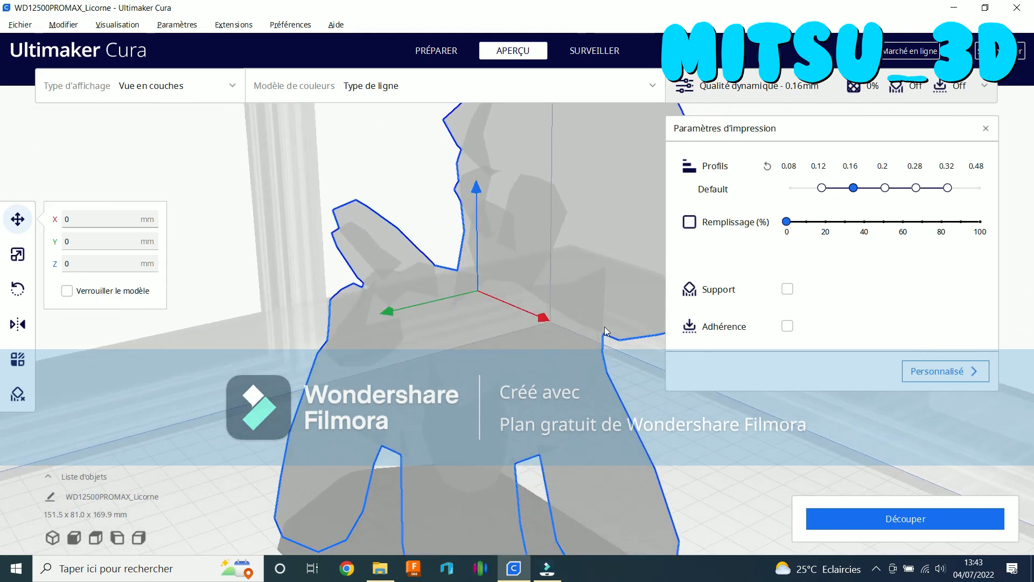
right_drag(431, 377, 484, 373)
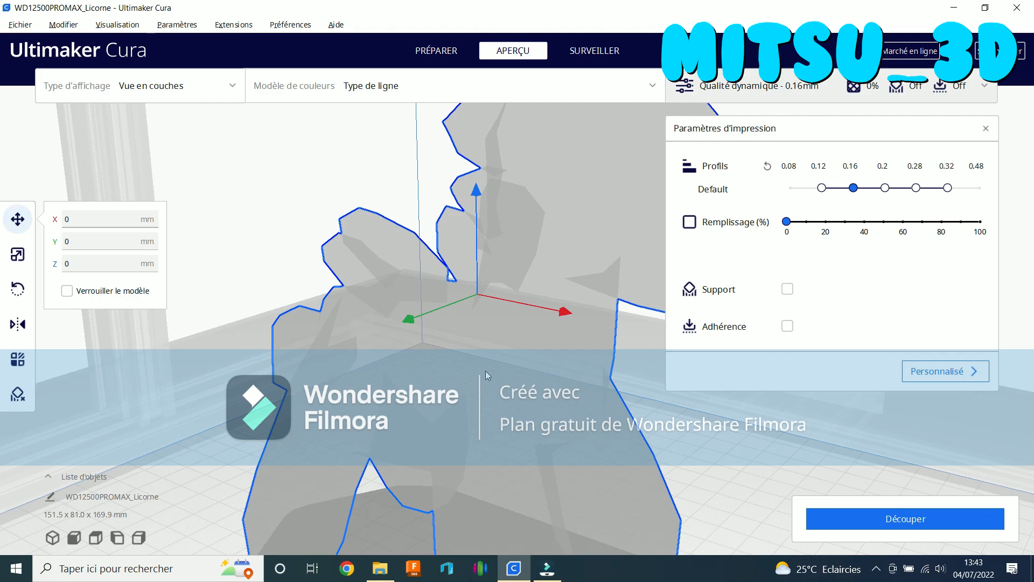
mouse_move(493, 371)
right_down()
mouse_move(348, 399)
mouse_move(147, 383)
mouse_move(166, 397)
mouse_move(476, 385)
mouse_move(508, 374)
right_up()
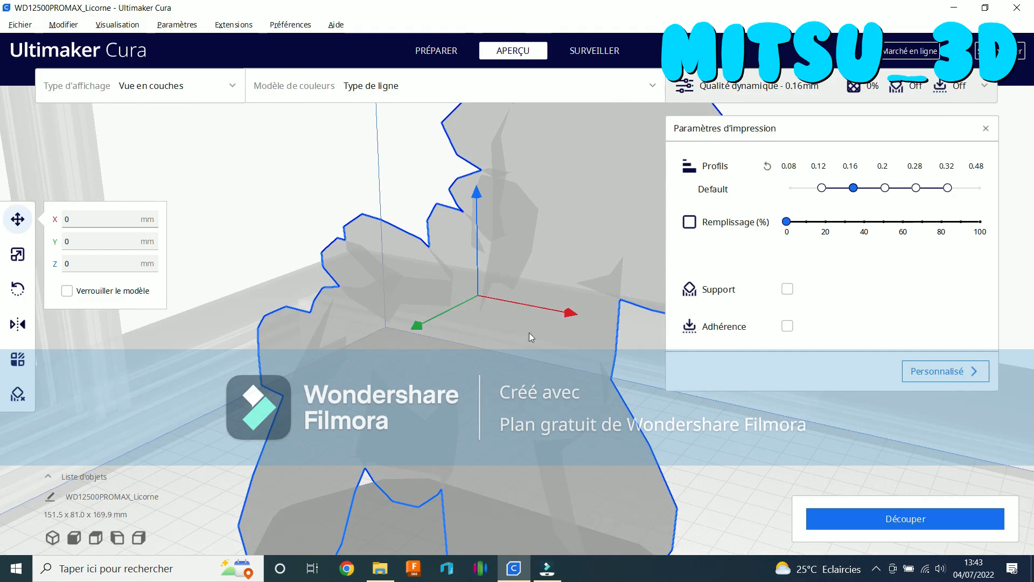
click(801, 223)
click(794, 222)
click(807, 221)
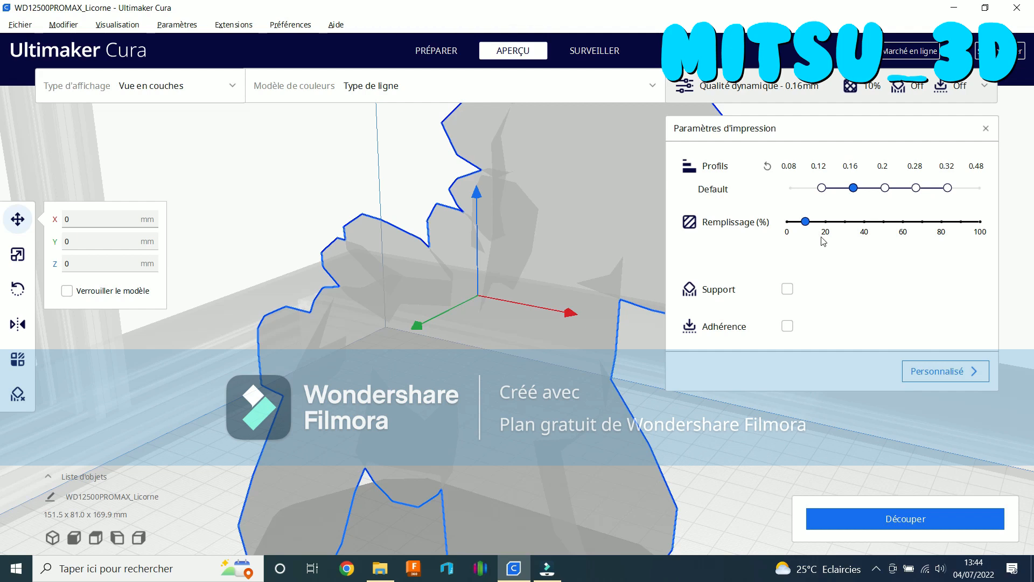
click(836, 264)
Switch to the custom print settings and review the Qualité, Parois and Haut / bas parameters, including the wall line count
click(942, 371)
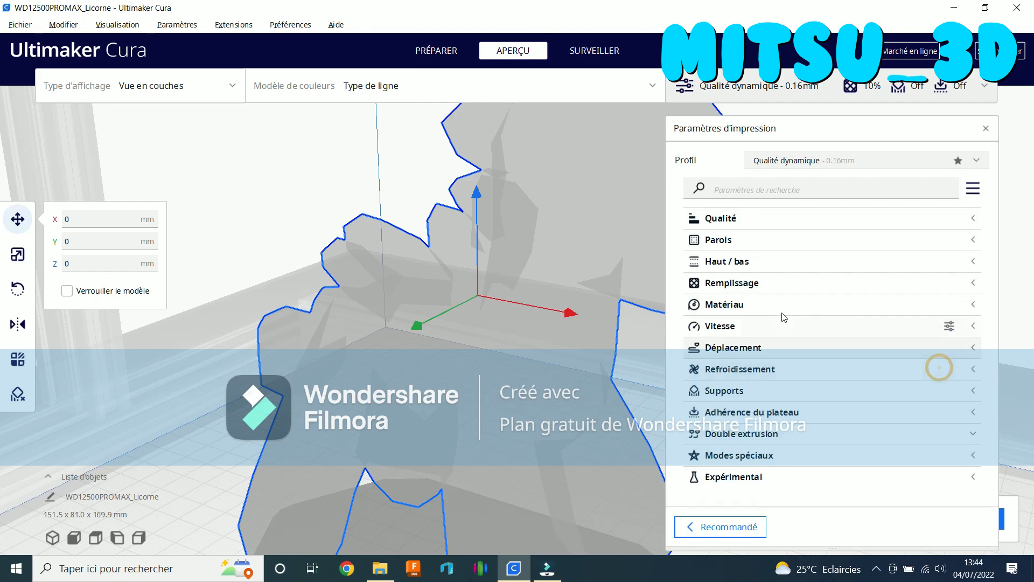
click(759, 221)
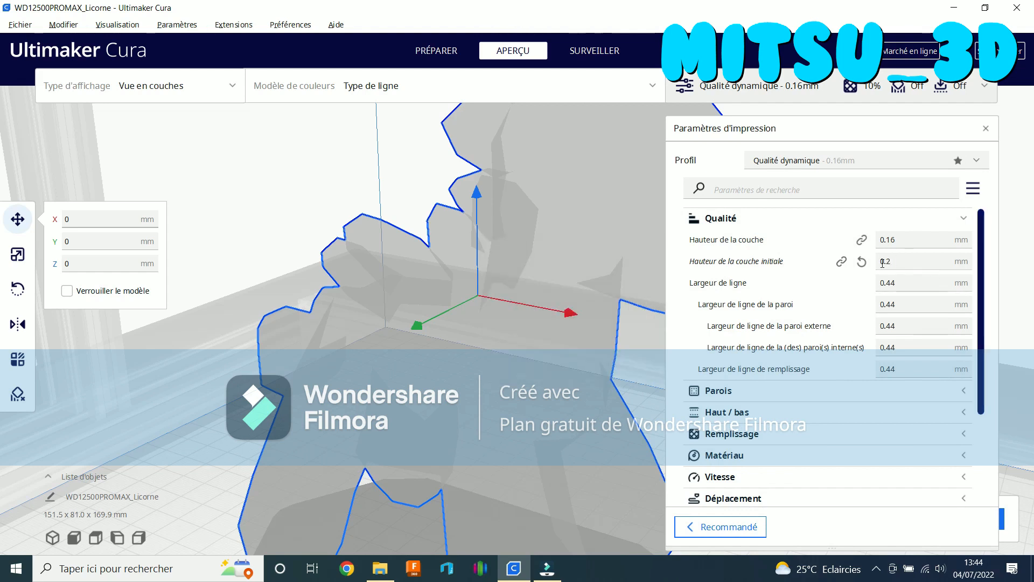
click(739, 218)
click(737, 246)
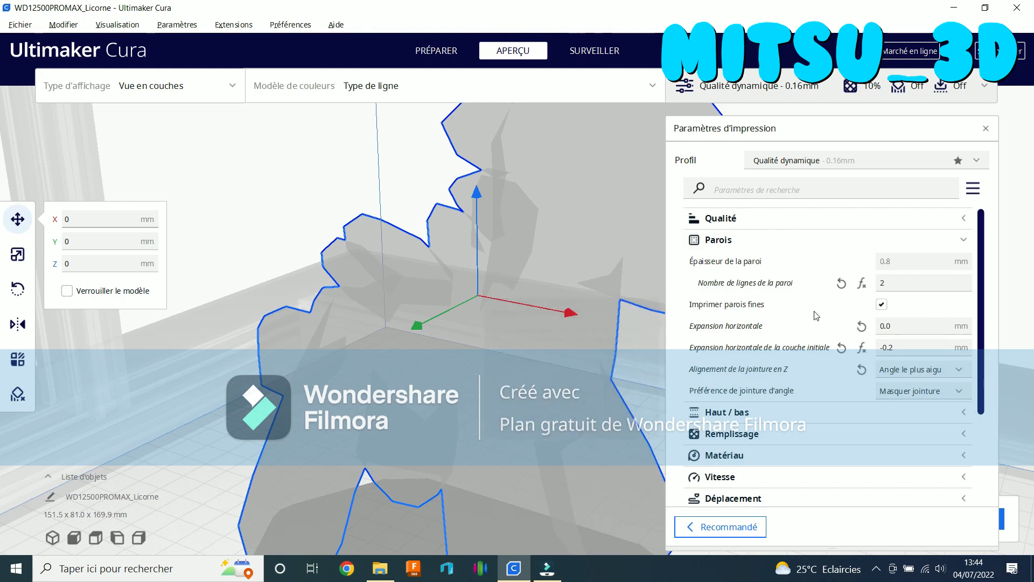
click(899, 286)
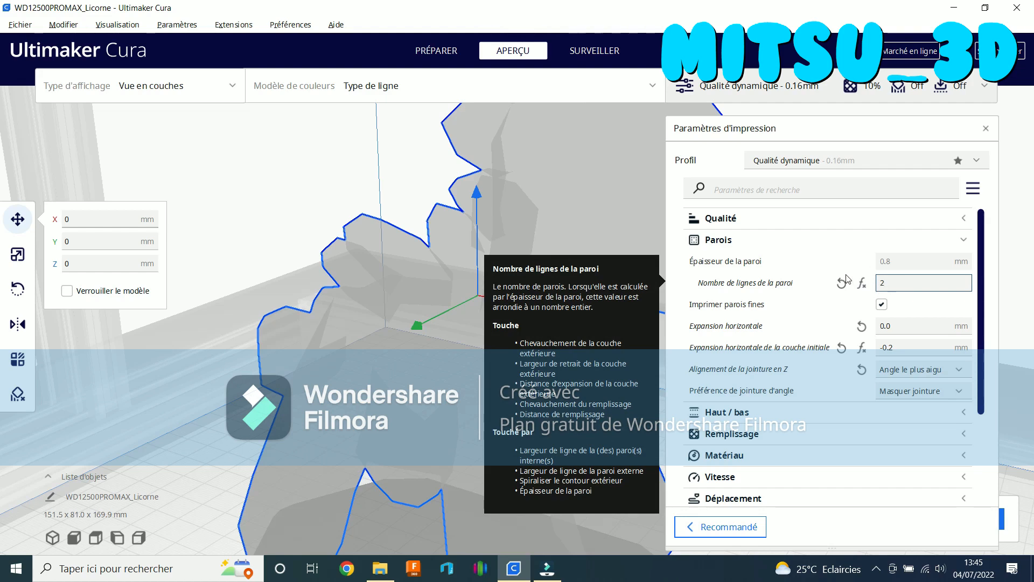
click(755, 240)
click(754, 262)
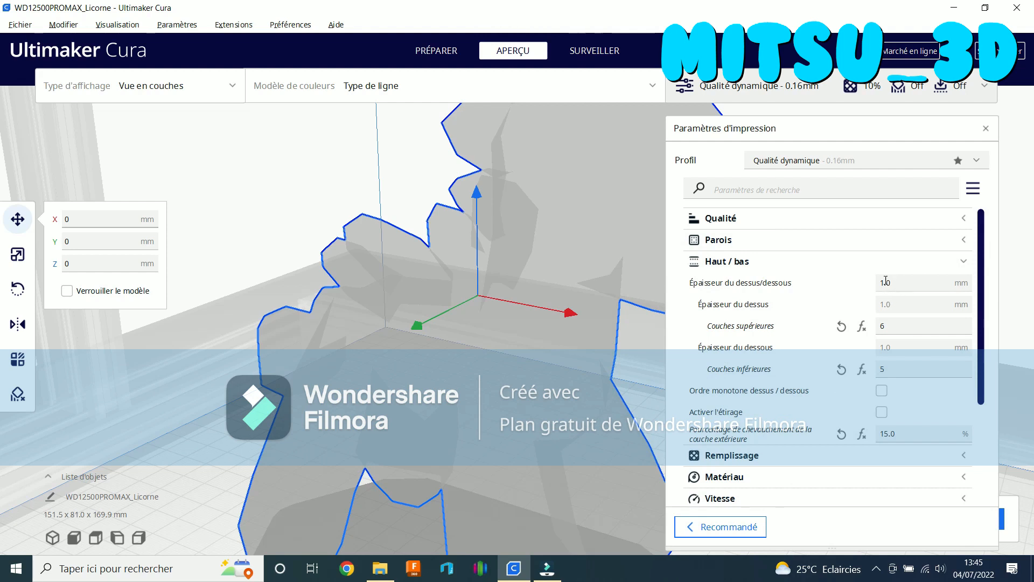
click(771, 242)
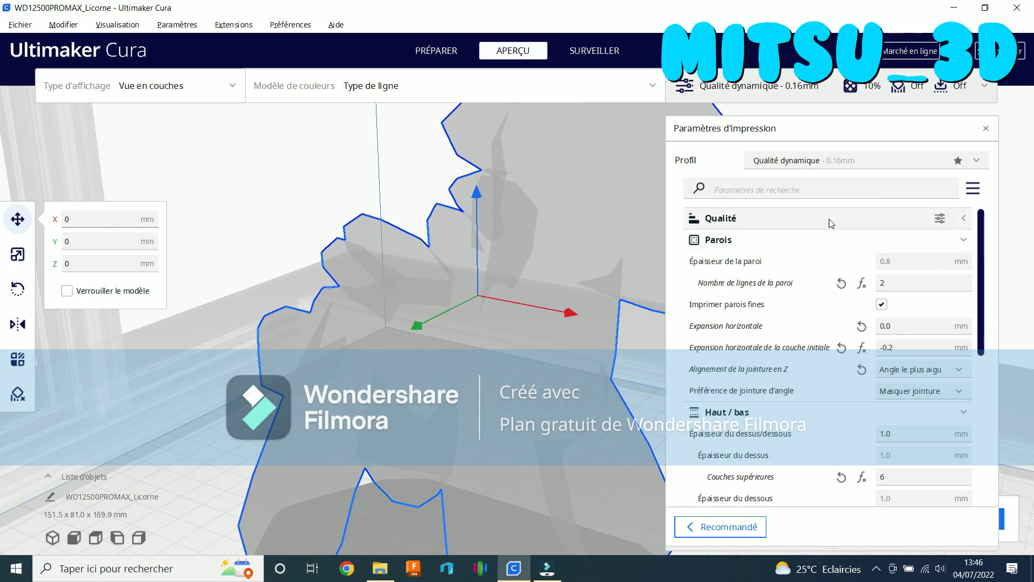
click(741, 242)
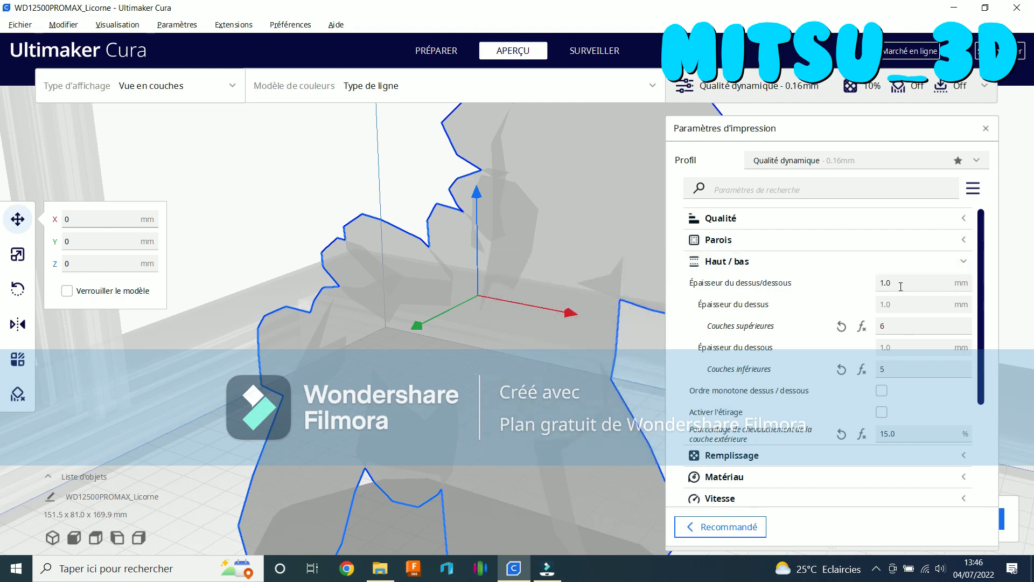
Reset the top and bottom layer counts to their calculated values in the Haut / bas settings
click(841, 326)
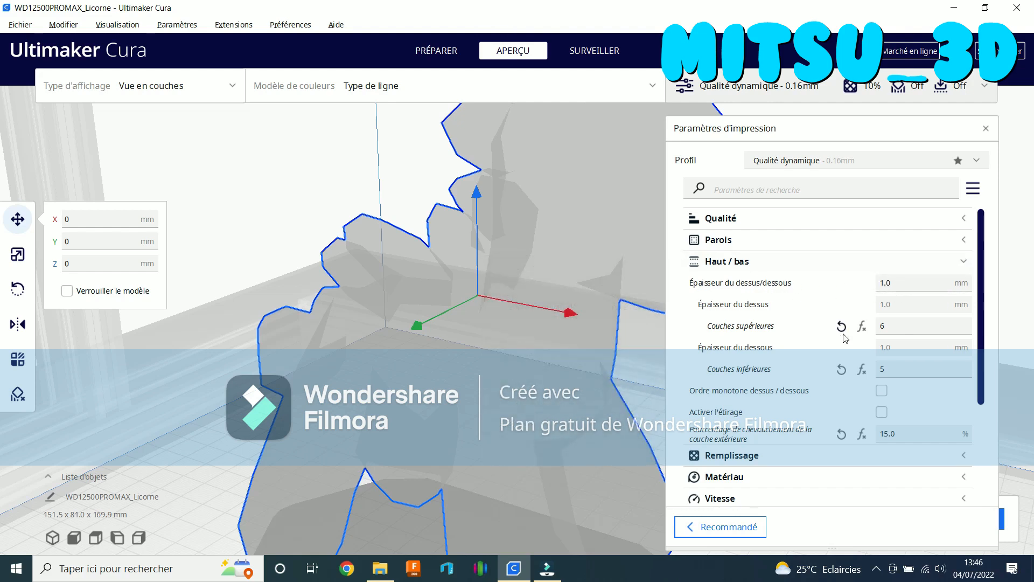
click(842, 369)
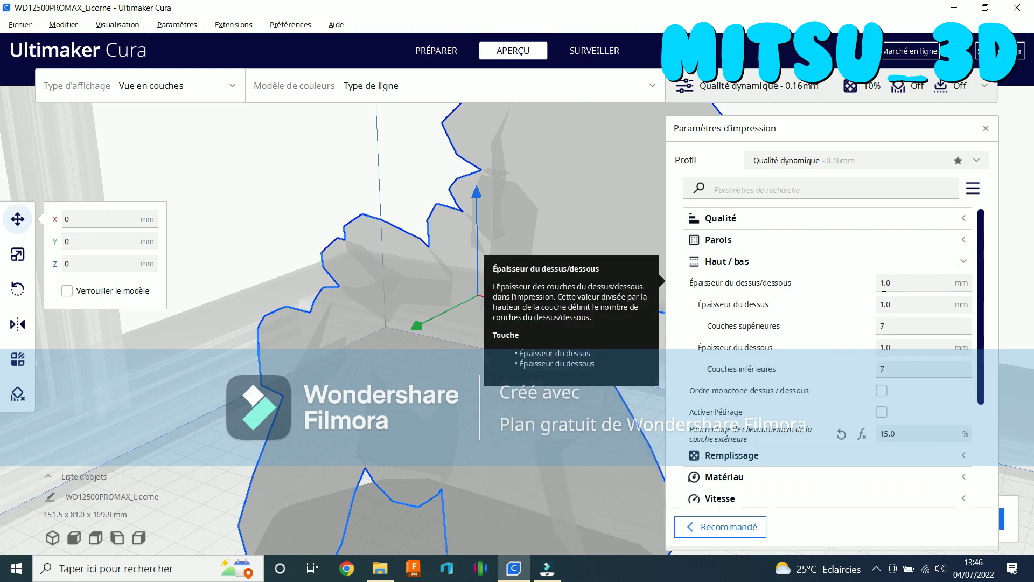
Try 6 top layers, and reset the top layer count
click(899, 326)
key(BackSpace)
text(6)
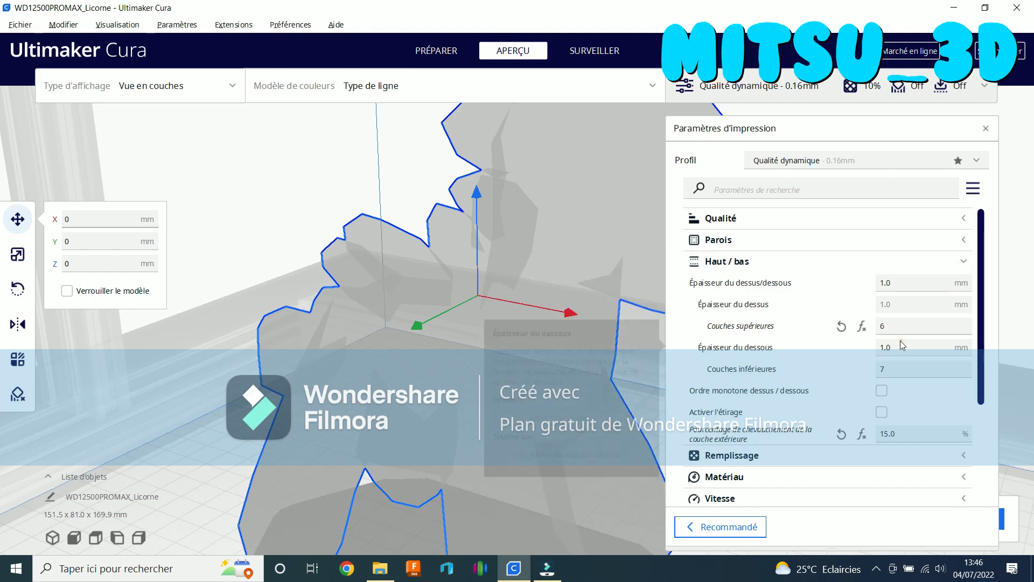
click(841, 327)
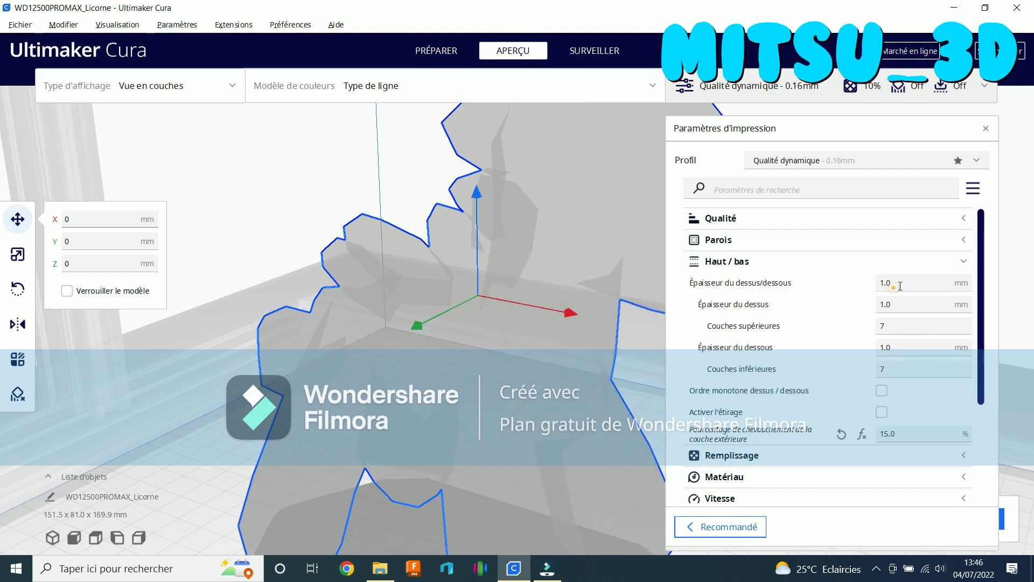
Try an overall top/bottom thickness of 0.8 mm, and reset it to the profile value
drag(900, 284, 868, 285)
text(0)
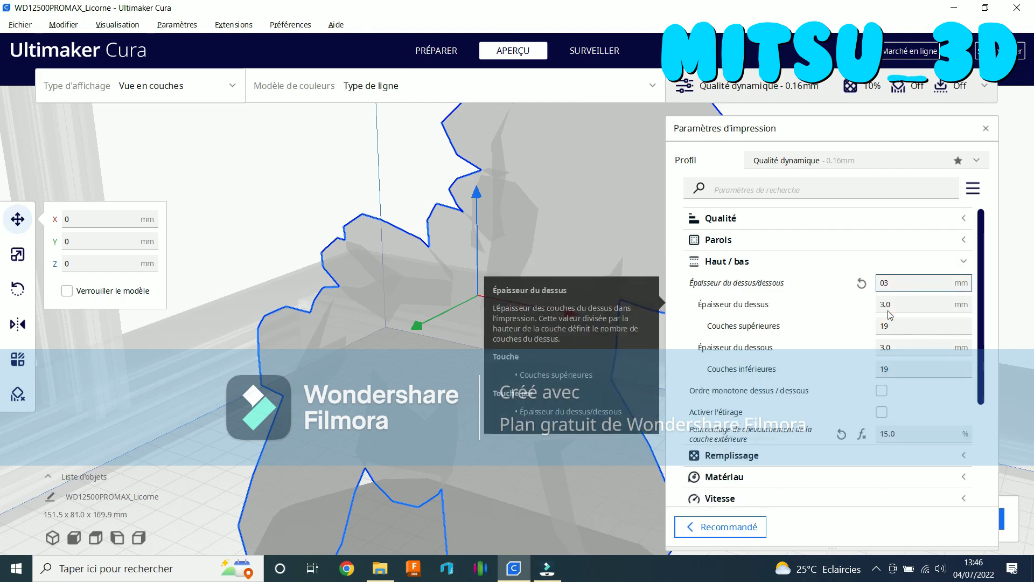
text(.8)
click(900, 303)
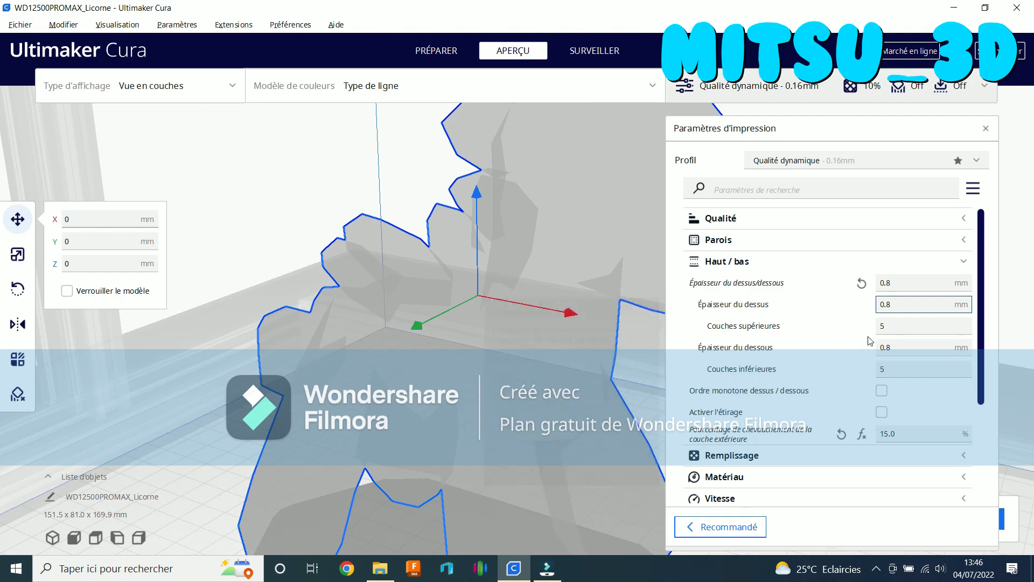
click(862, 283)
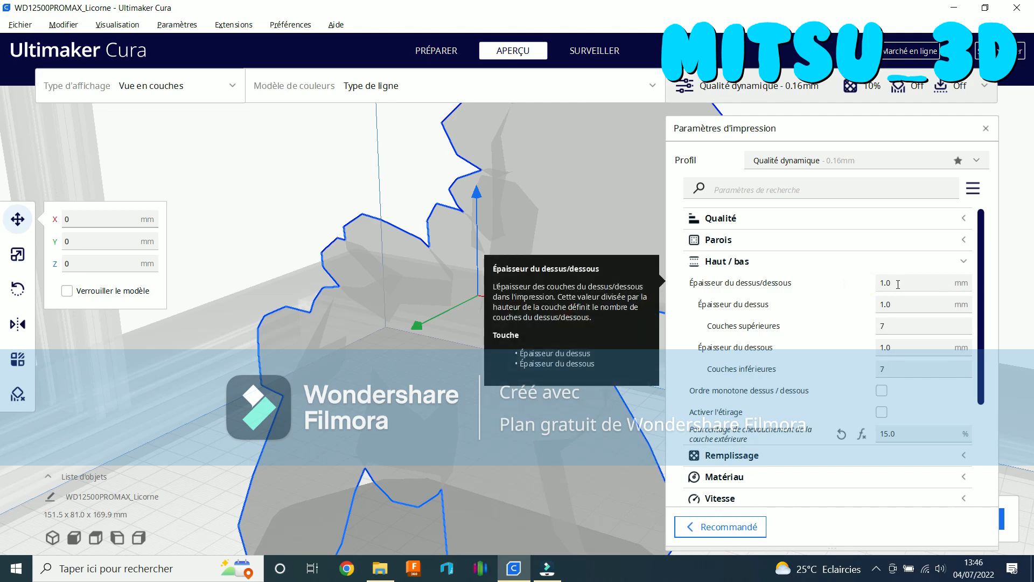
Set the bottom thickness to 0.8 mm and the number of top layers to 6, and collapse the Haut / bas settings
click(897, 325)
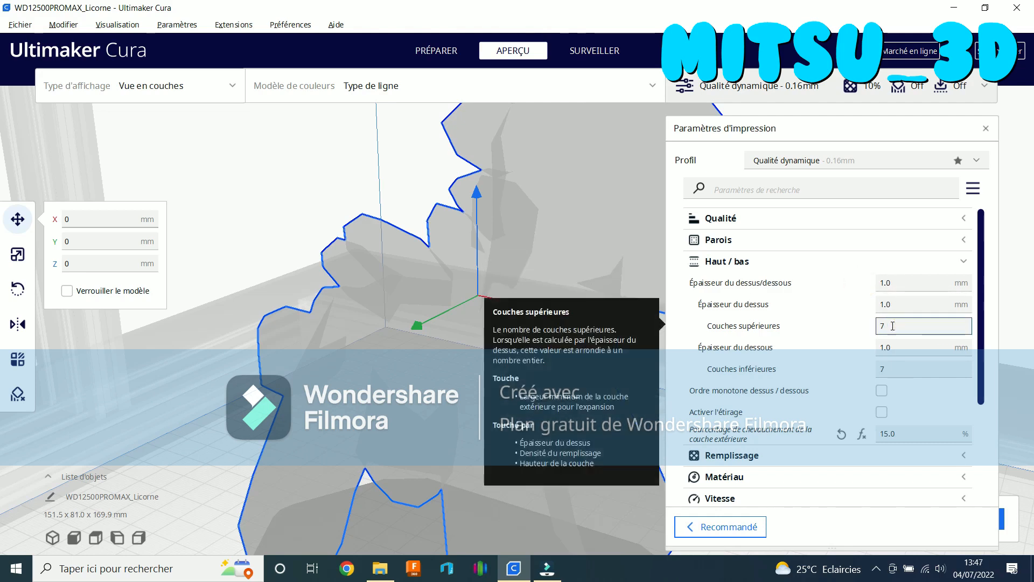
click(894, 348)
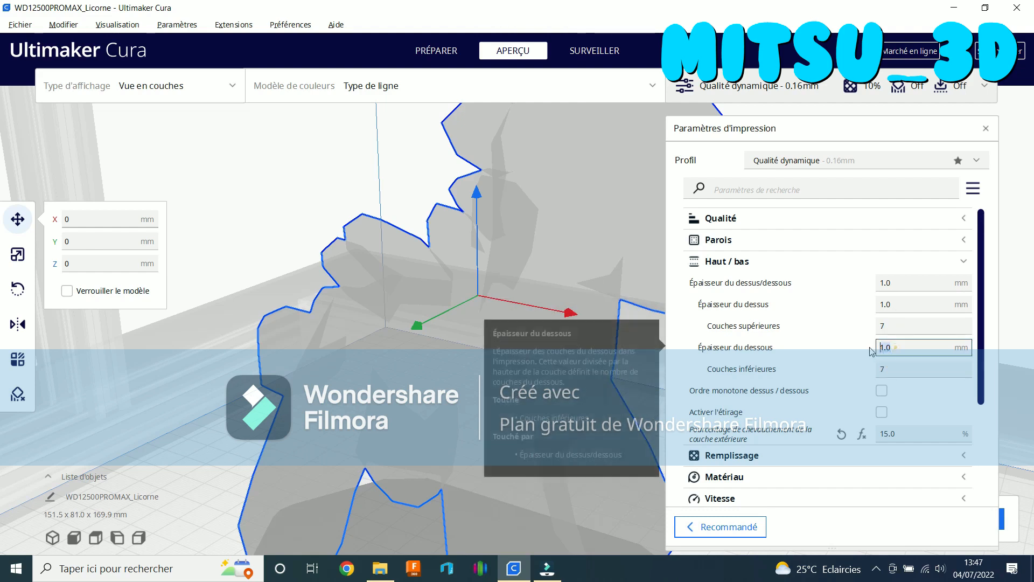
text(0.8)
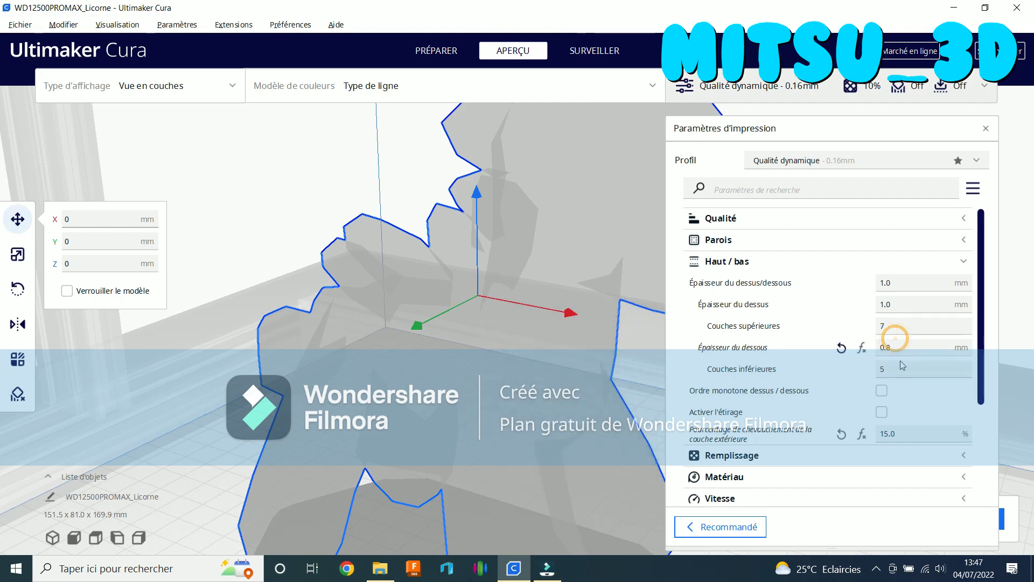
click(893, 327)
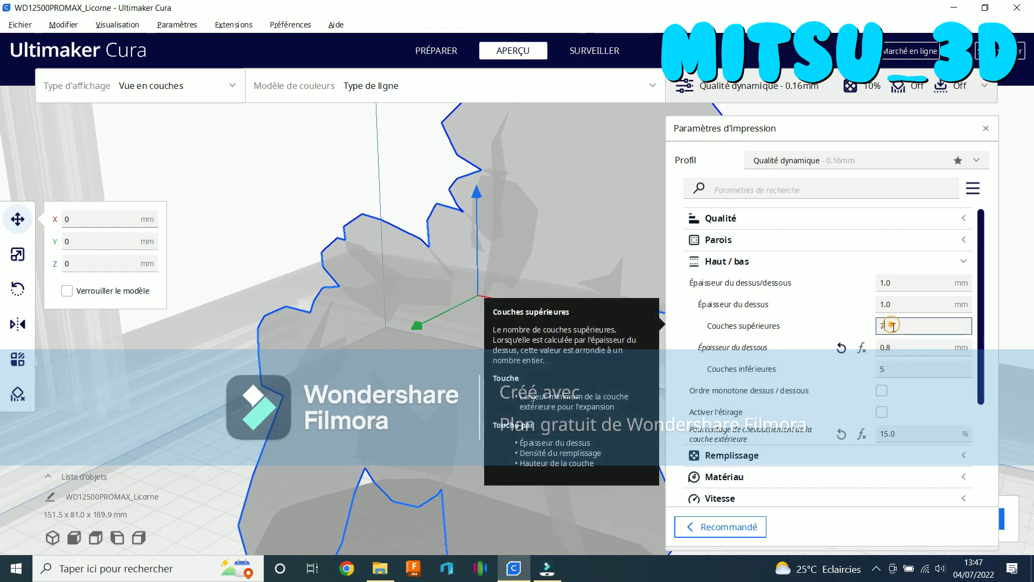
text(6)
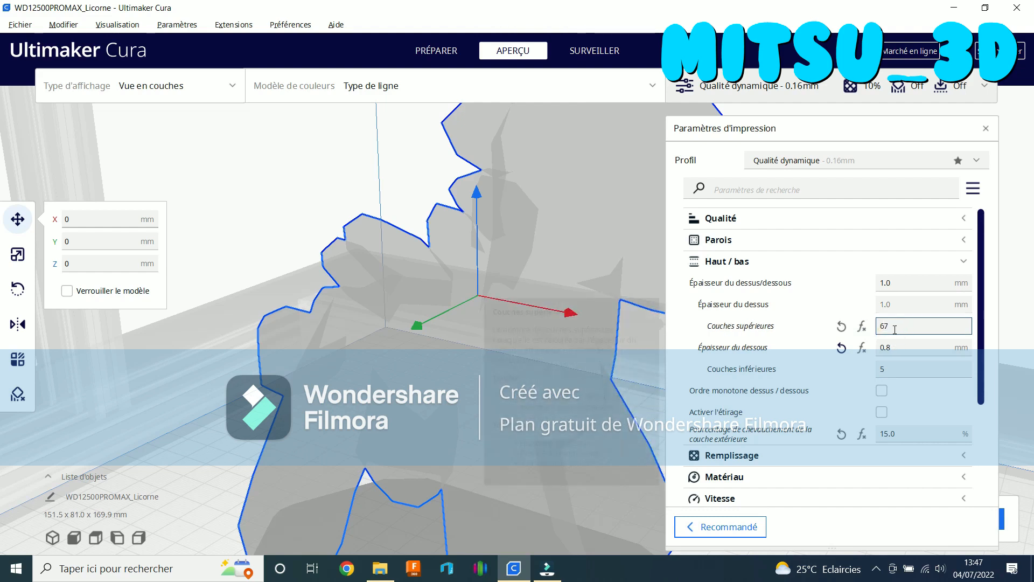
key(Delete)
click(901, 345)
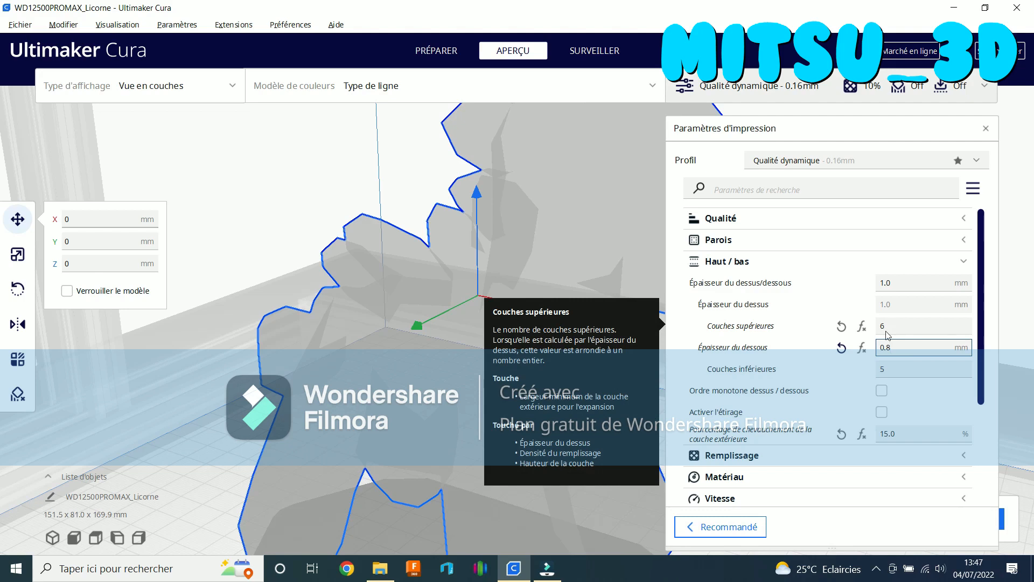
scroll(888, 335, down, 3)
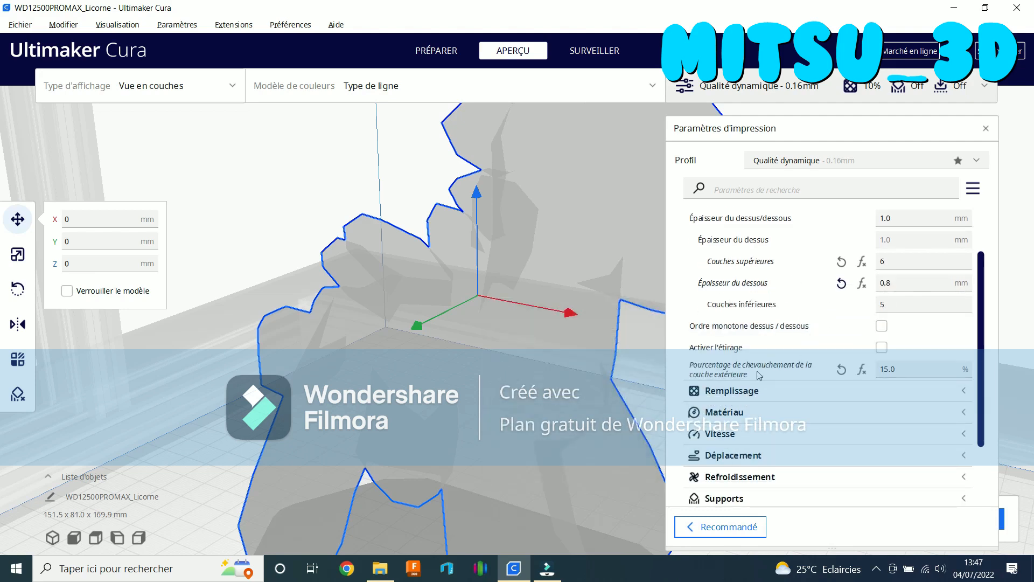
scroll(844, 362, up, 1)
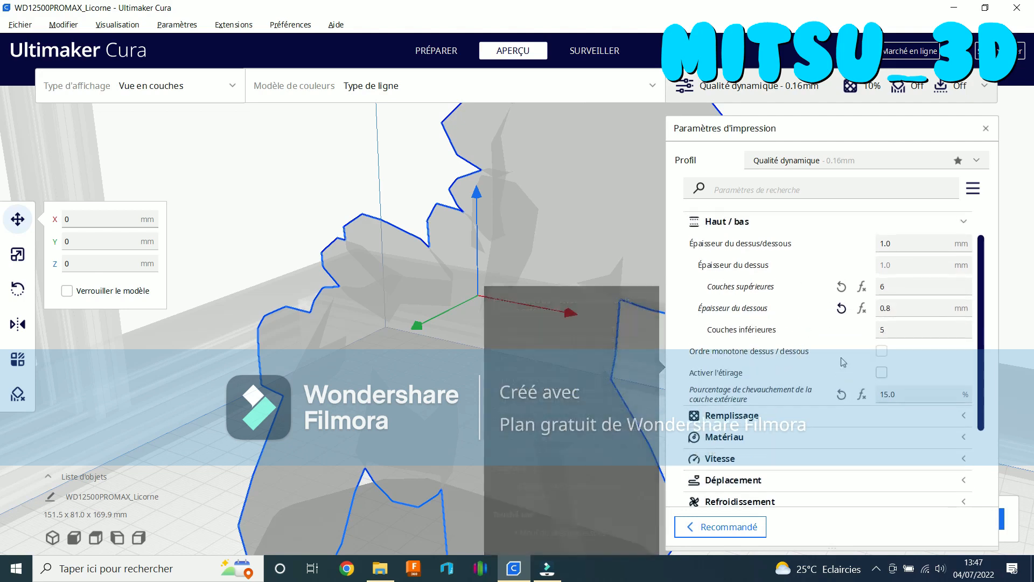
scroll(844, 362, up, 1)
click(744, 245)
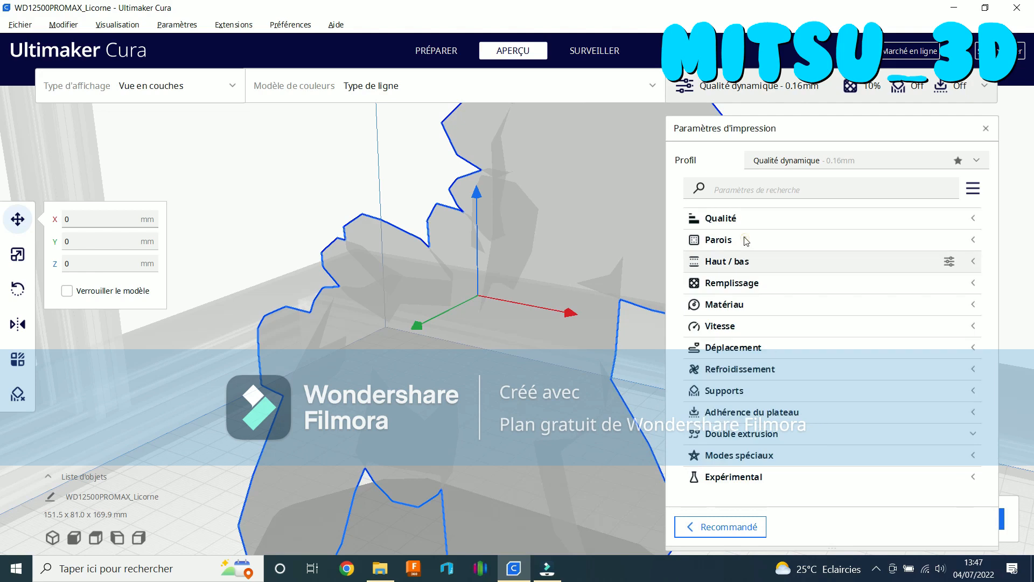
Expand the Remplissage settings and examine the infill density, pattern and infill layer thickness
click(737, 284)
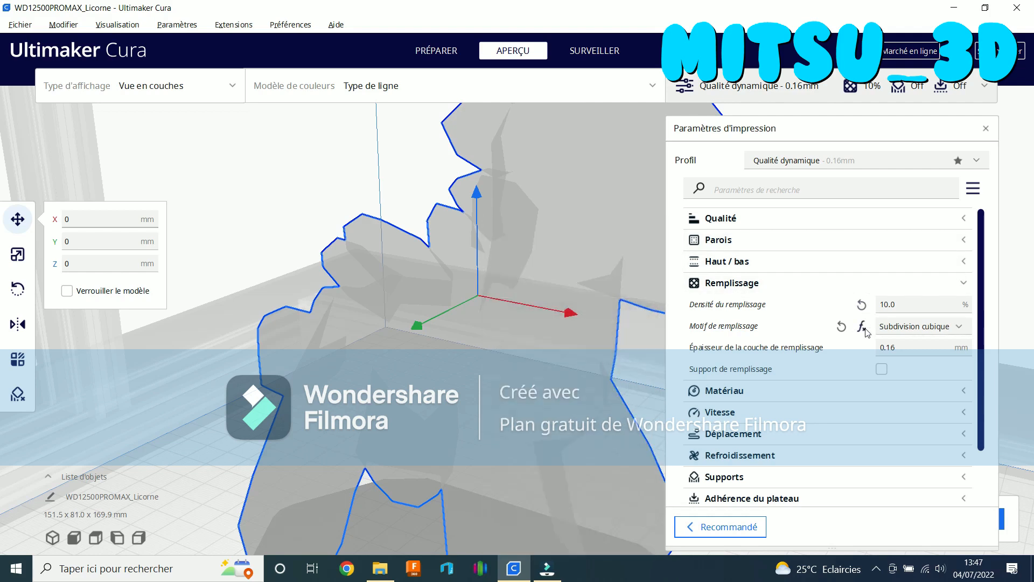
click(897, 305)
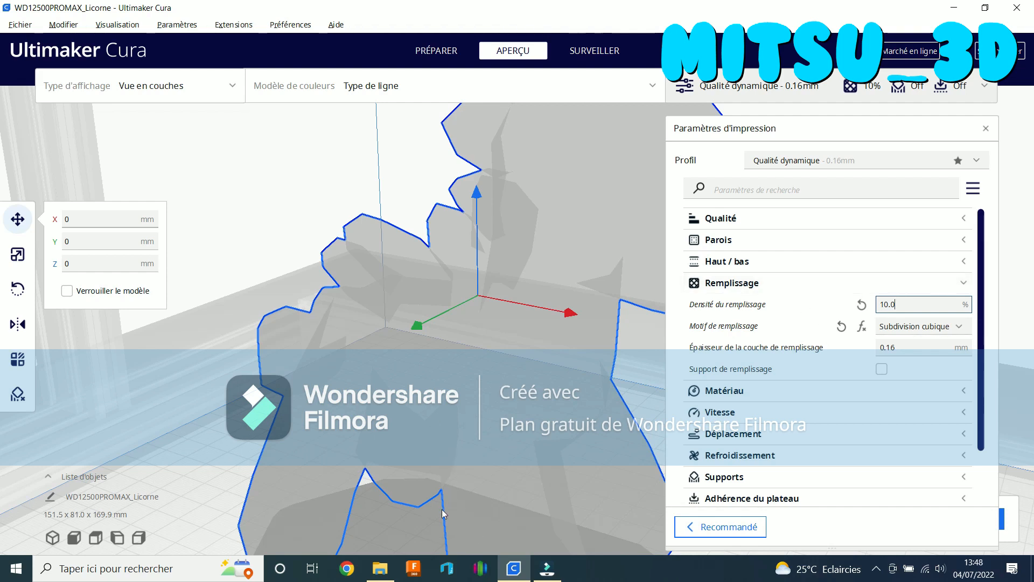
mouse_move(807, 382)
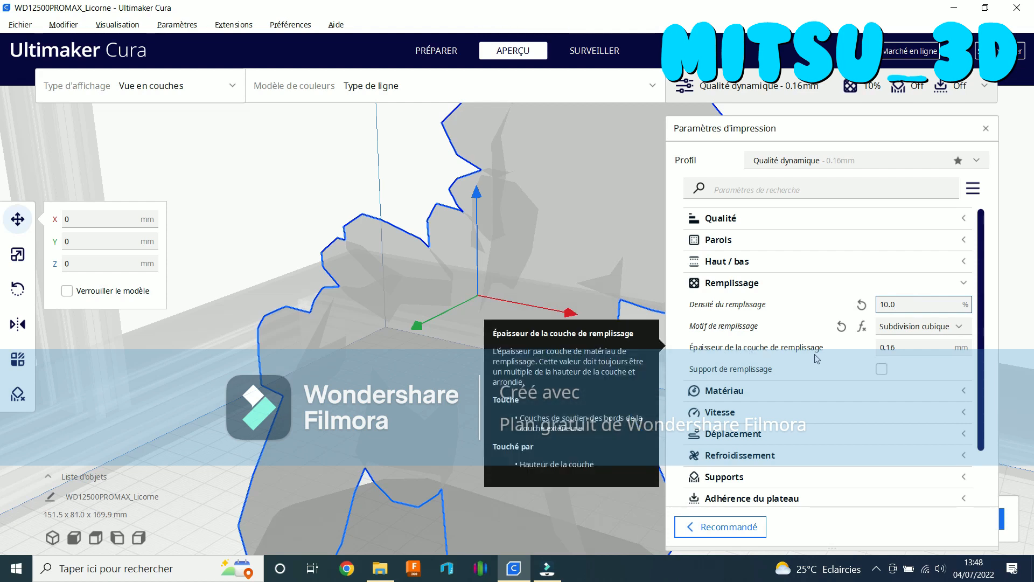
click(906, 349)
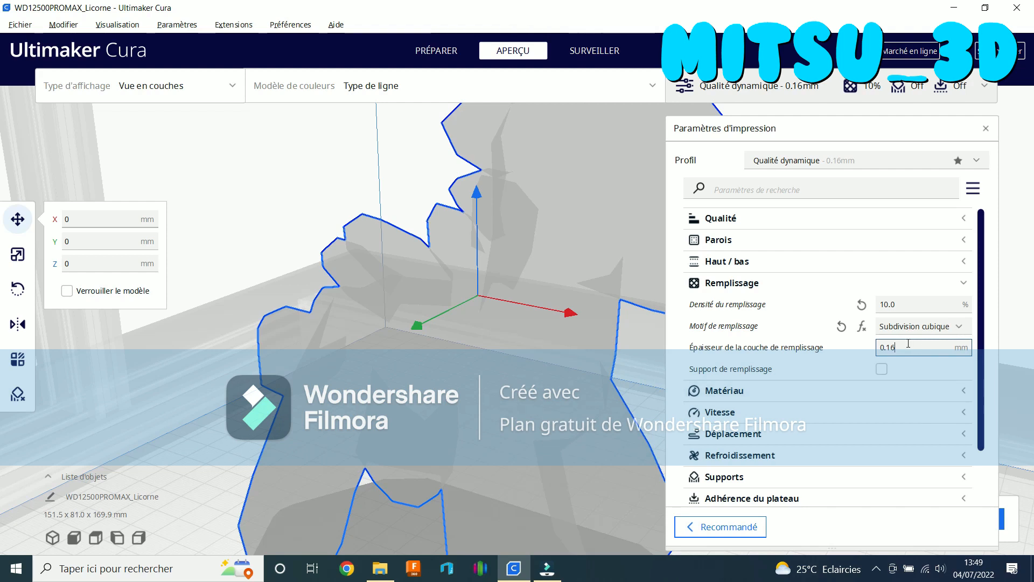
click(901, 352)
click(904, 351)
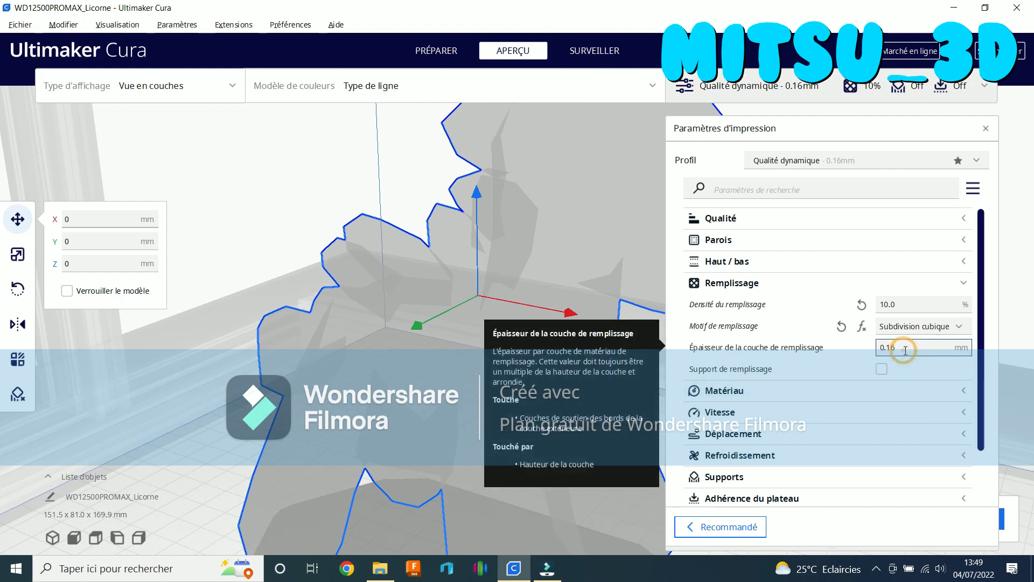
Set the infill layer thickness (Épaisseur de la couche de remplissage) to 0.32 mm
key(BackSpace)
key(BackSpace)
text(32)
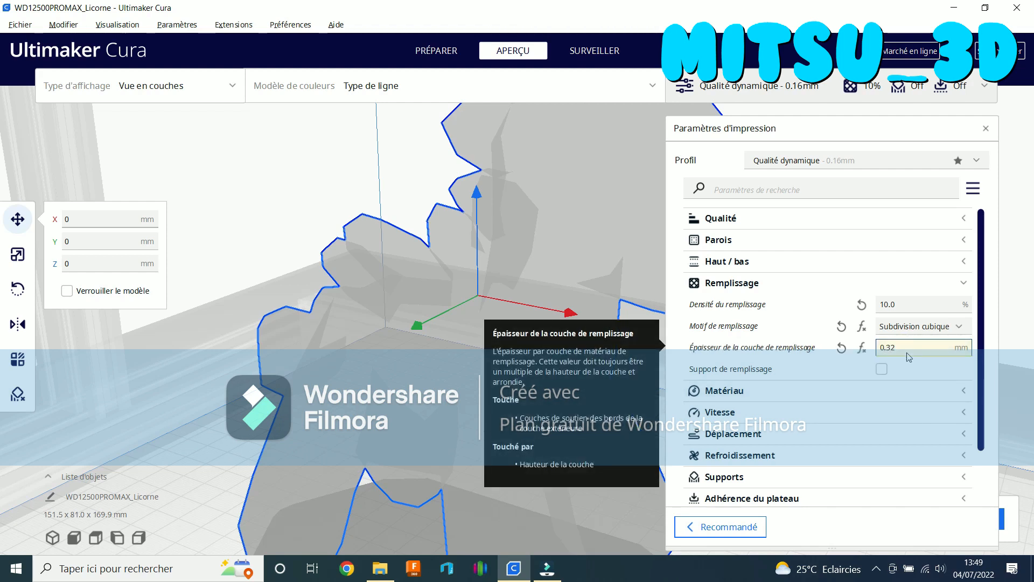
click(917, 303)
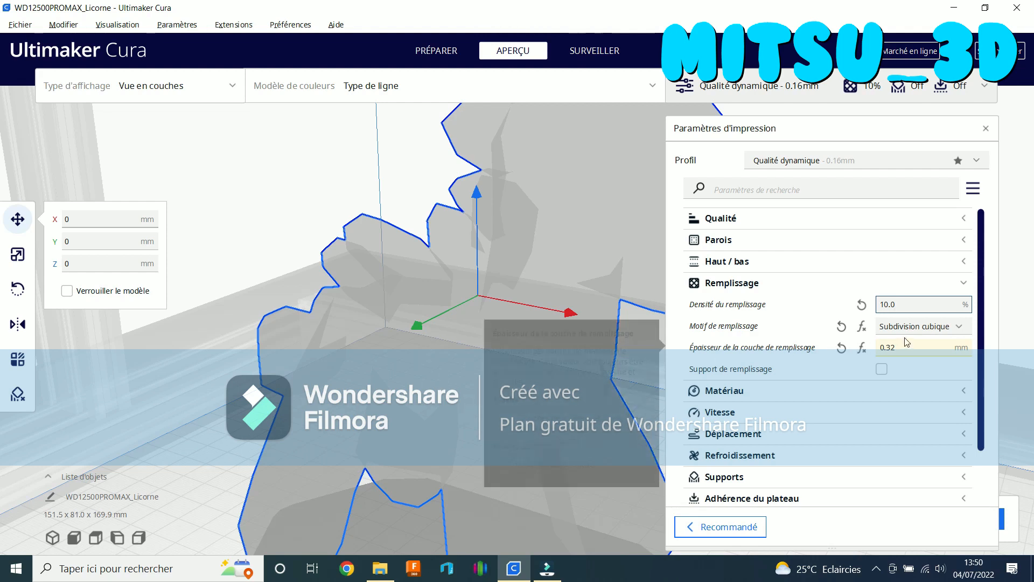
Try the Éclair infill pattern, and return the pattern to Subdivision cubique
click(934, 327)
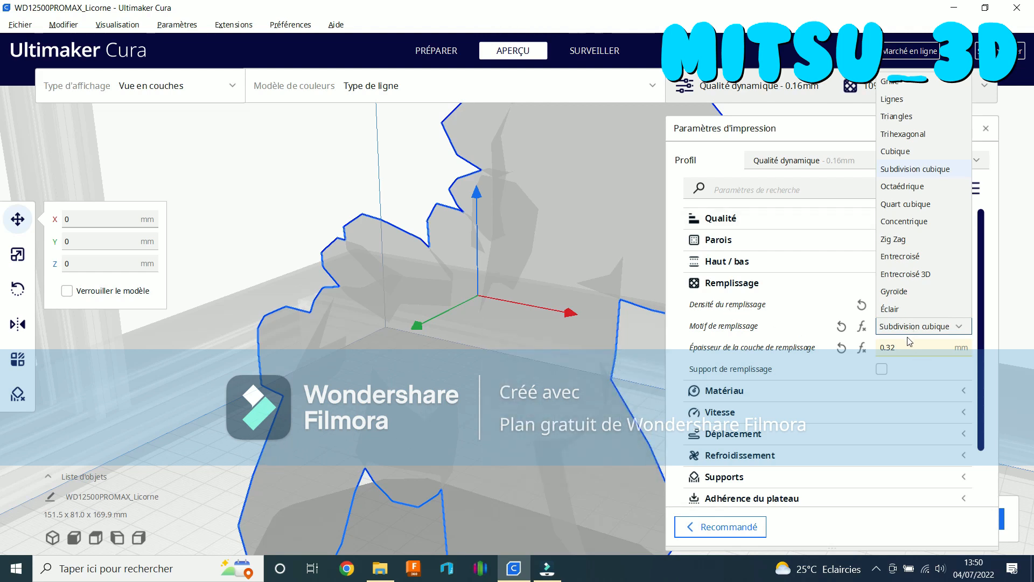
click(895, 308)
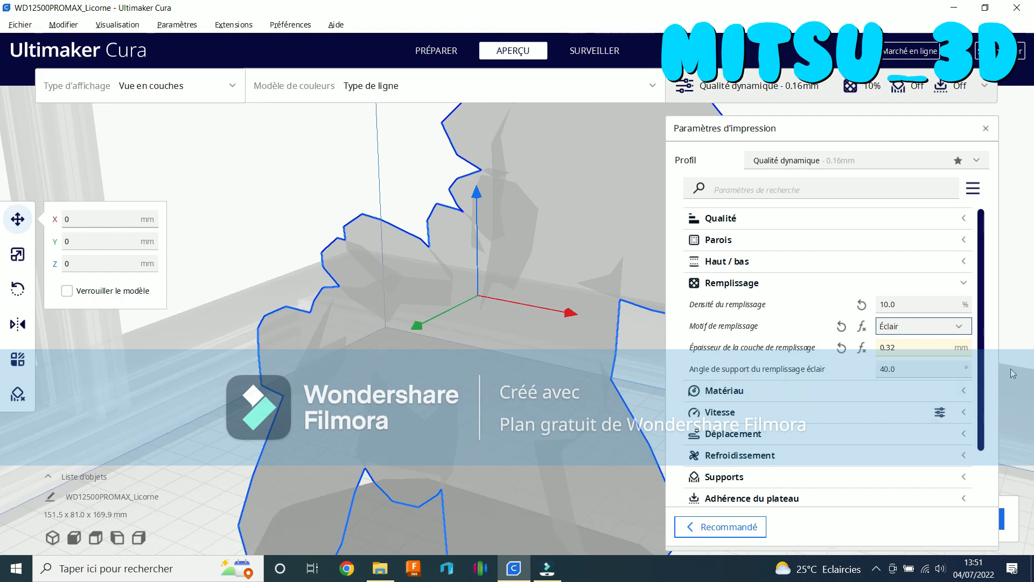
click(959, 331)
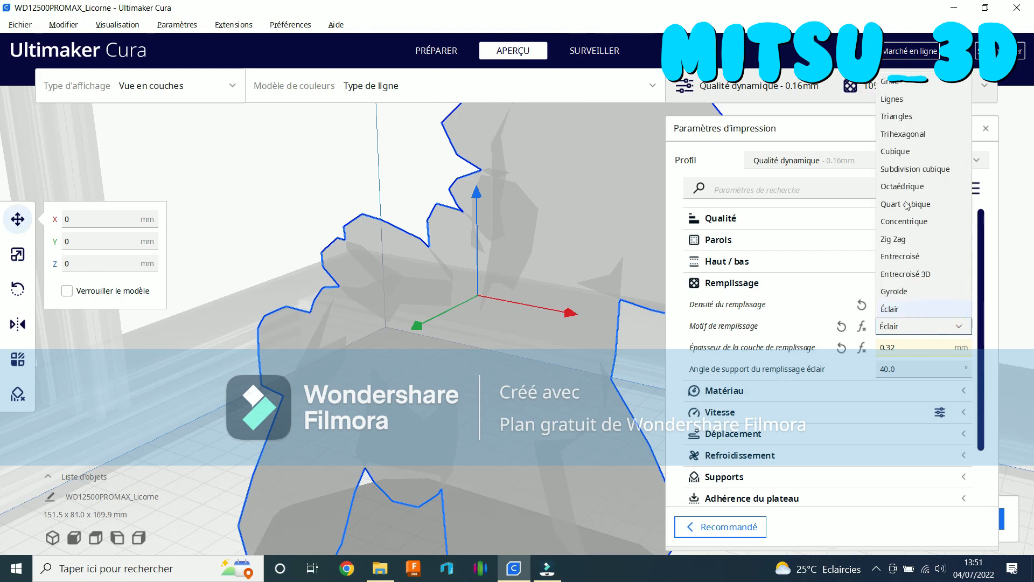
click(923, 170)
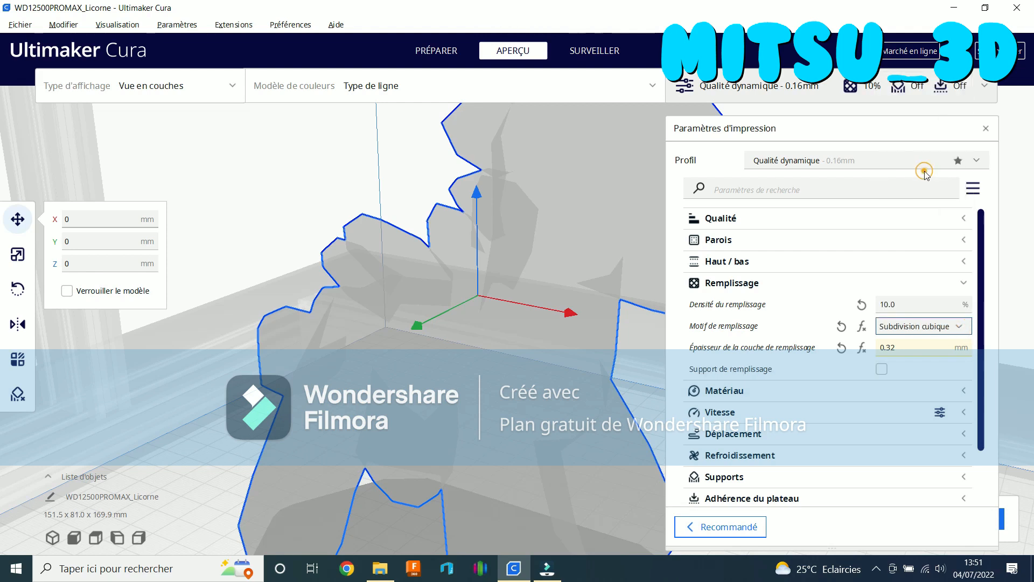
Review the infill thickness and density, collapse Remplissage, and examine the temperature and flow settings under Matériau
click(900, 346)
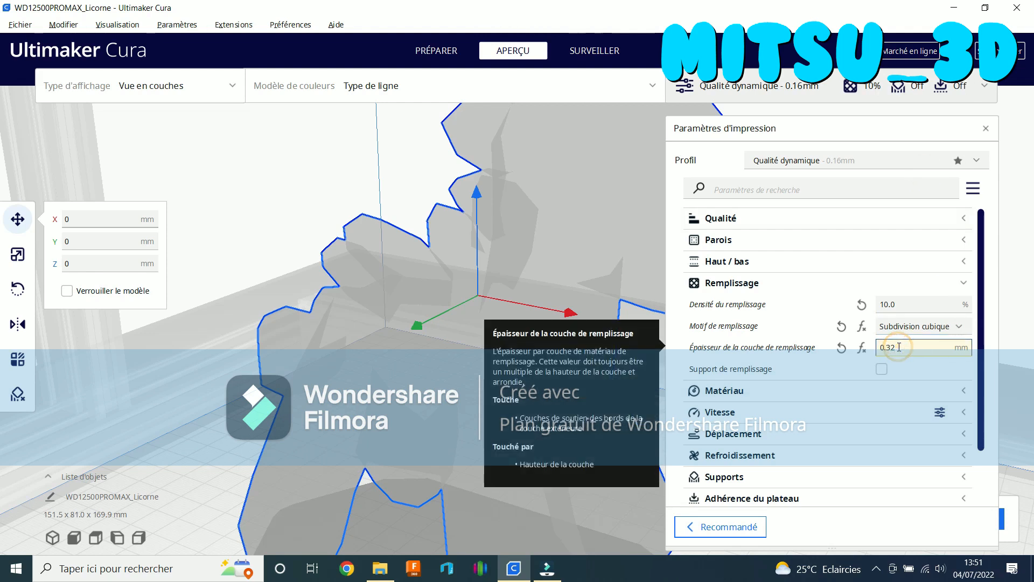
click(898, 304)
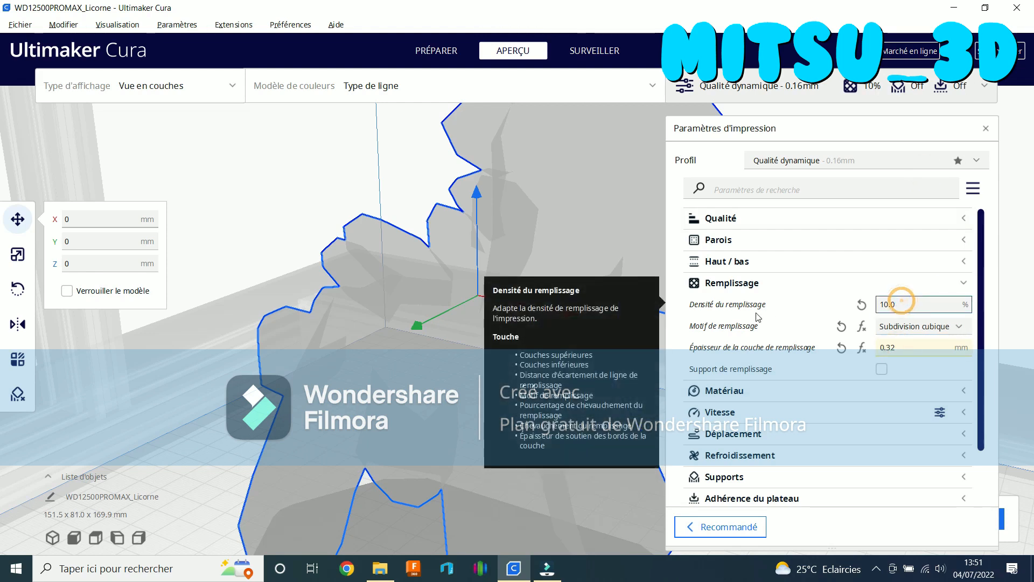
click(744, 284)
click(744, 306)
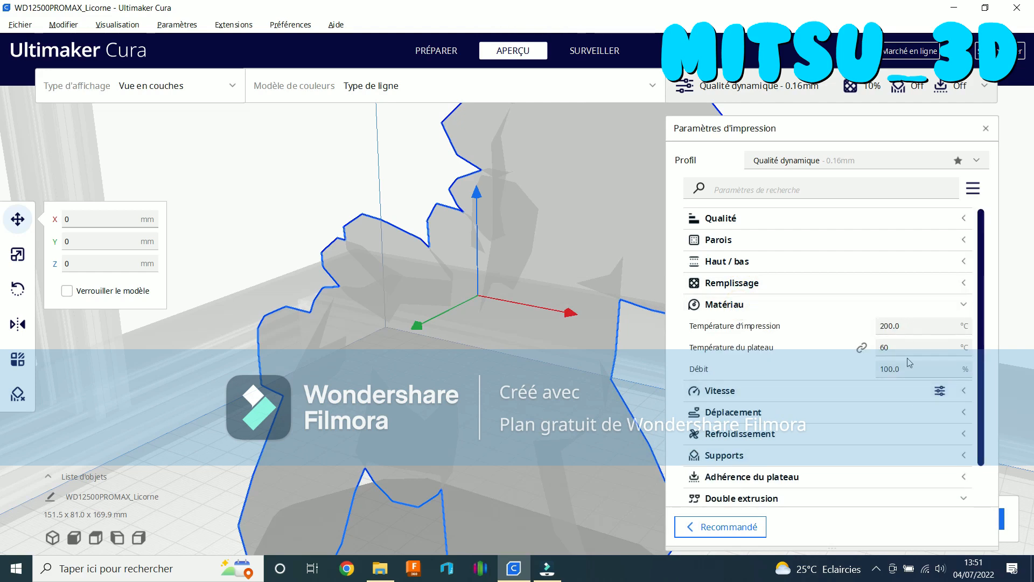
click(915, 370)
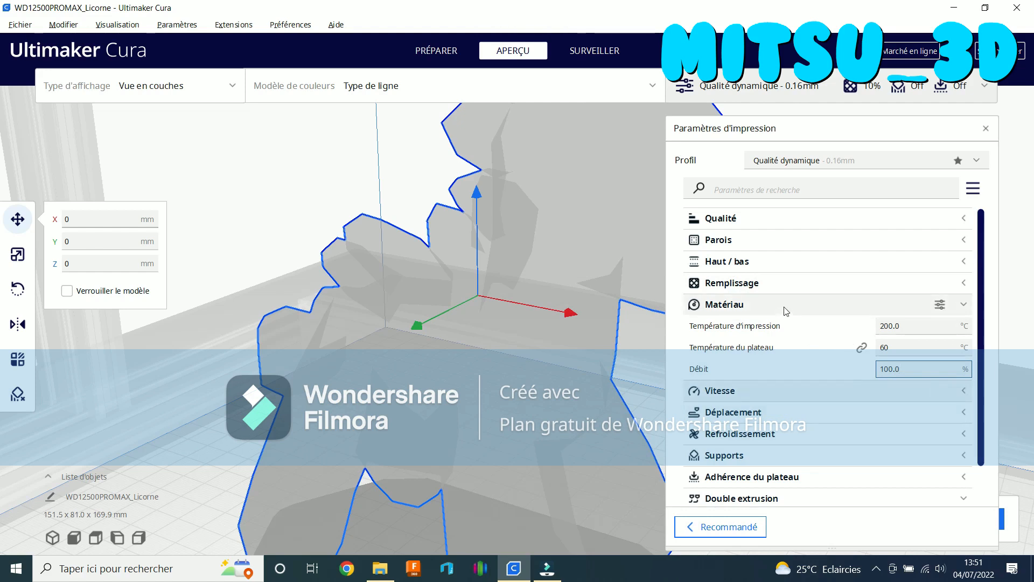
click(767, 303)
Expand the Vitesse settings and set the outer wall print speed to 30 mm/s
click(732, 328)
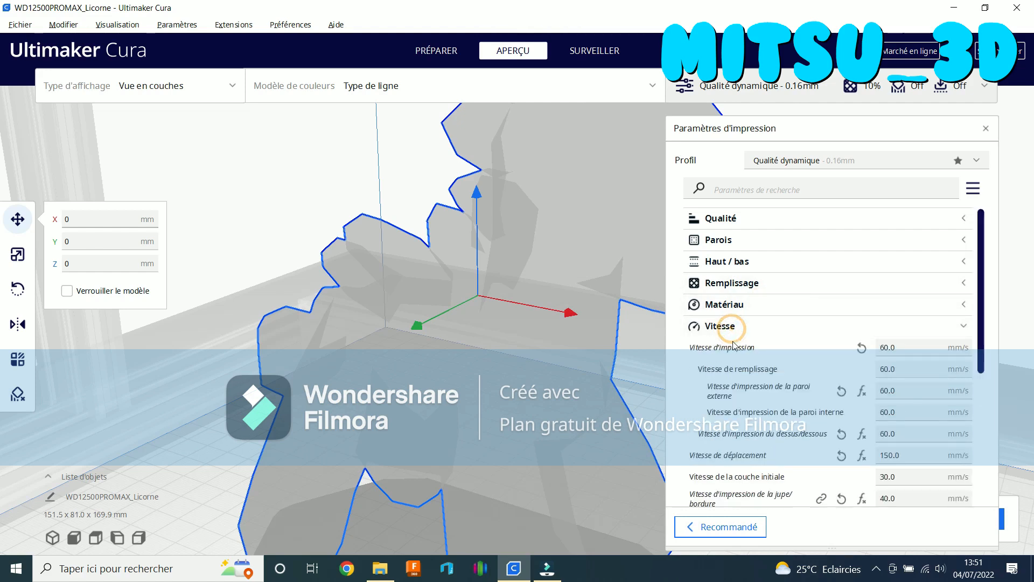
scroll(822, 299, down, 2)
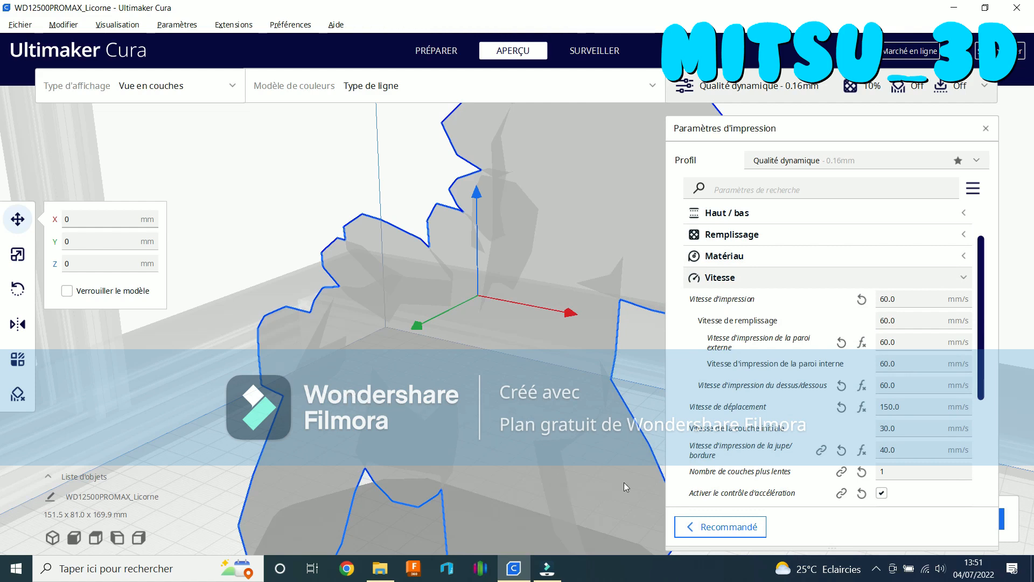
mouse_move(713, 322)
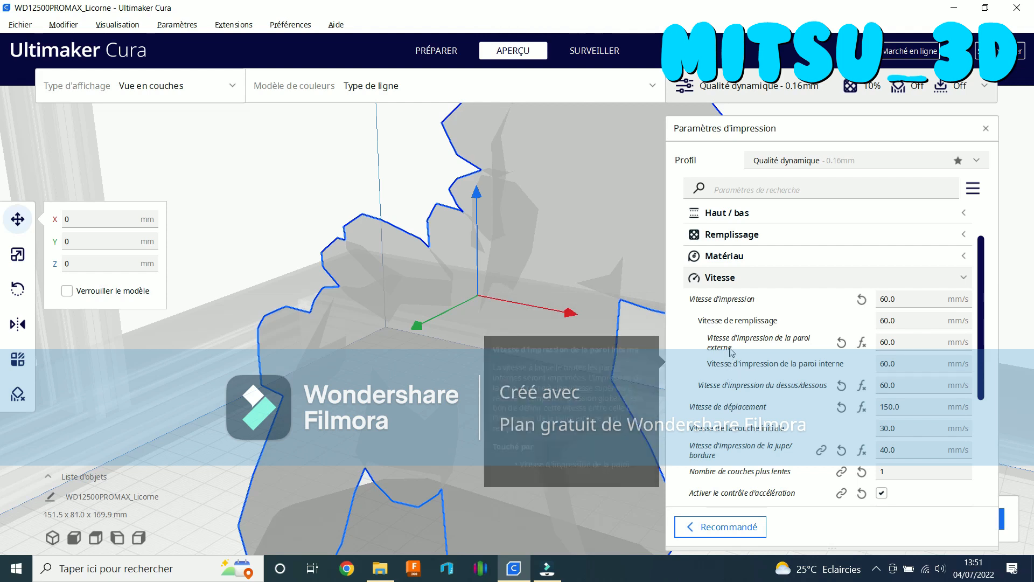
mouse_move(731, 350)
click(911, 341)
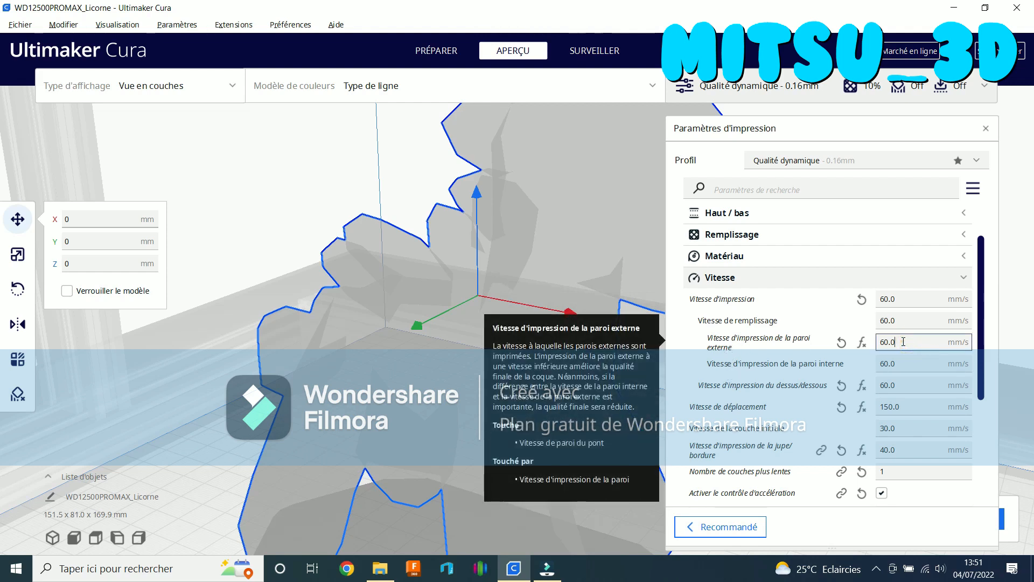
click(904, 342)
double_click(906, 341)
text(30)
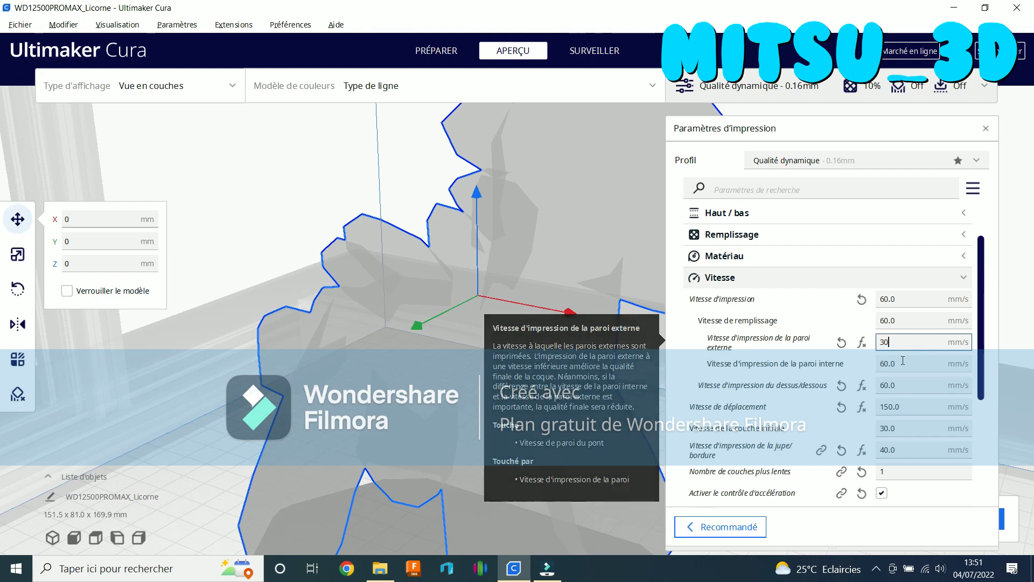
click(902, 361)
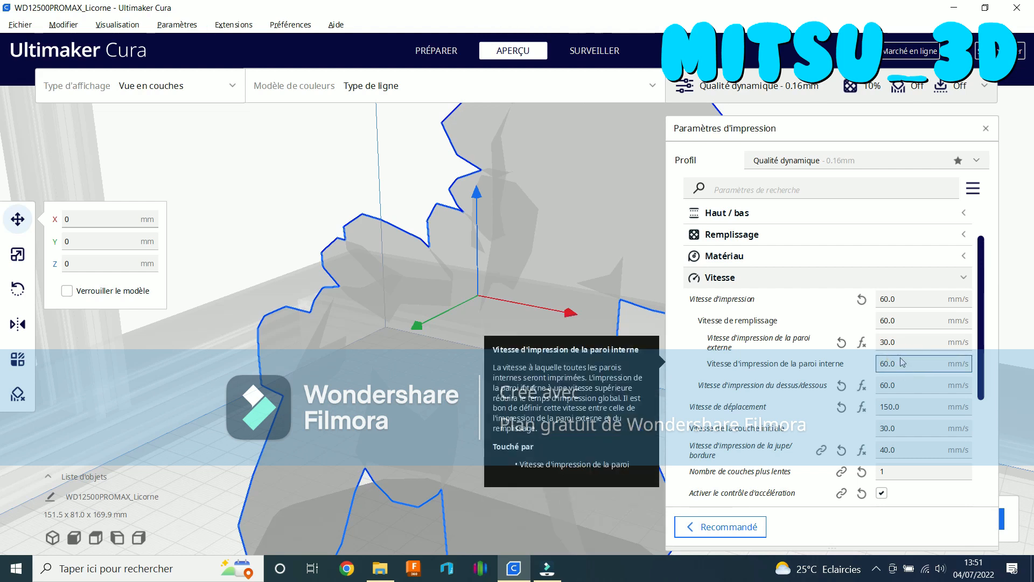
Examine the outer wall, initial layer and skirt/brim speeds, and collapse the Vitesse settings
click(894, 342)
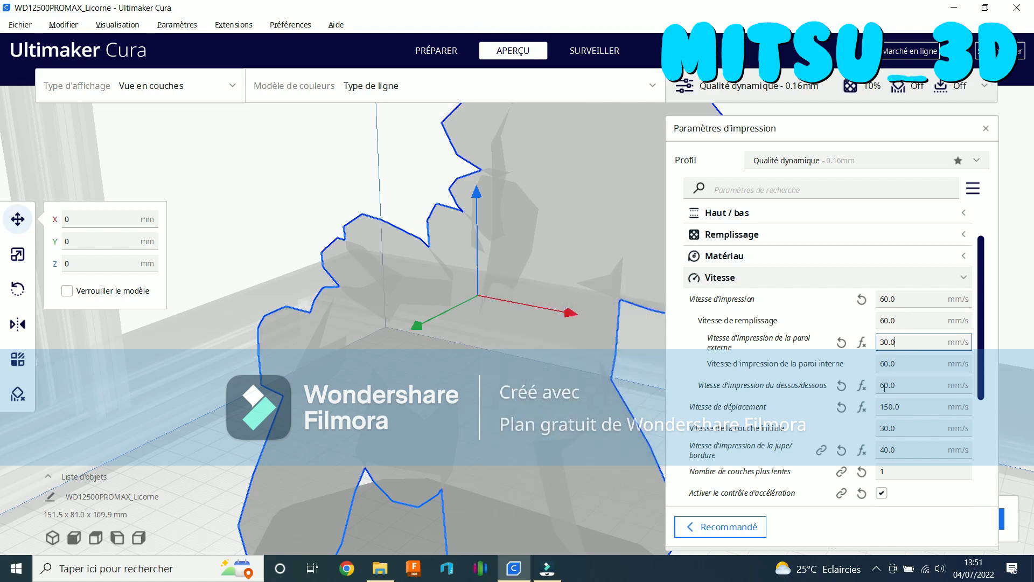
click(898, 436)
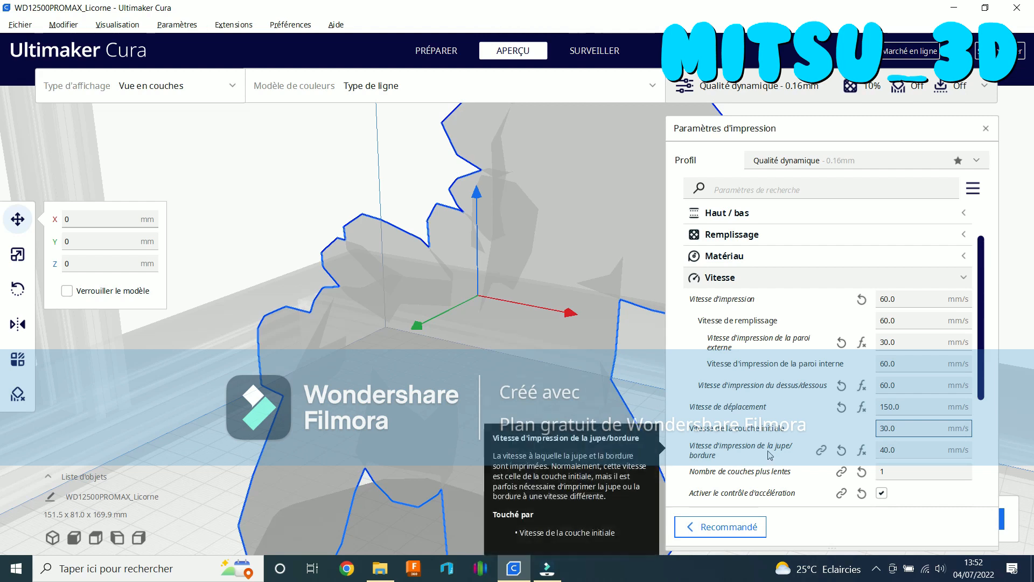
click(877, 451)
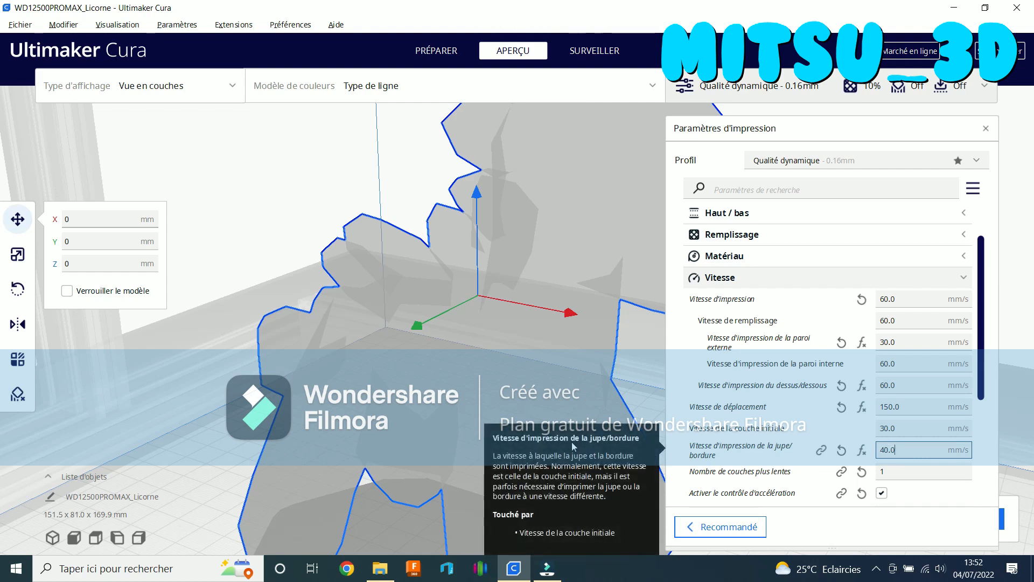
click(757, 277)
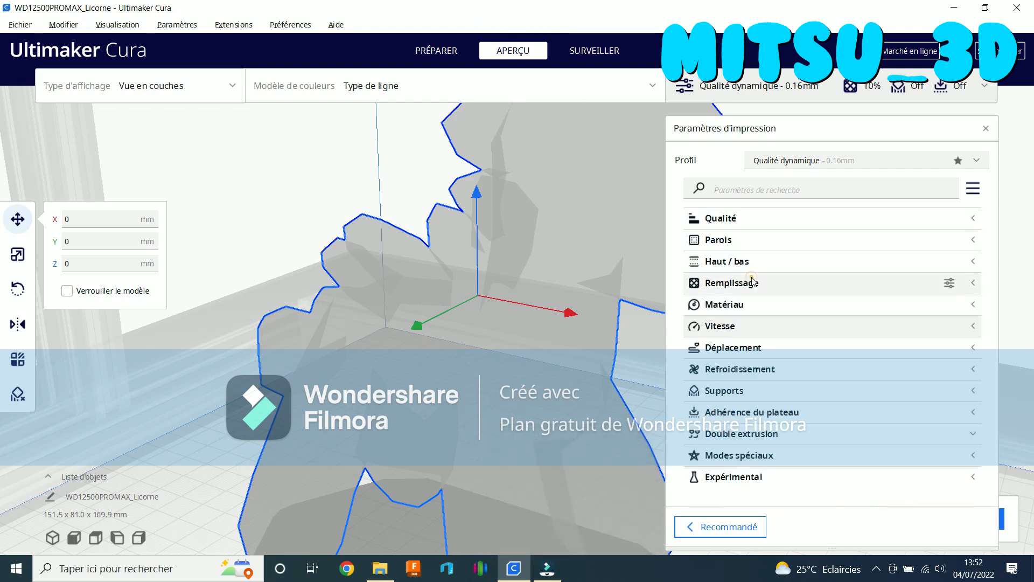
Examine the retraction settings under Déplacement and the fan settings under Refroidissement, leaving both groups collapsed
click(754, 347)
scroll(808, 403, down, 1)
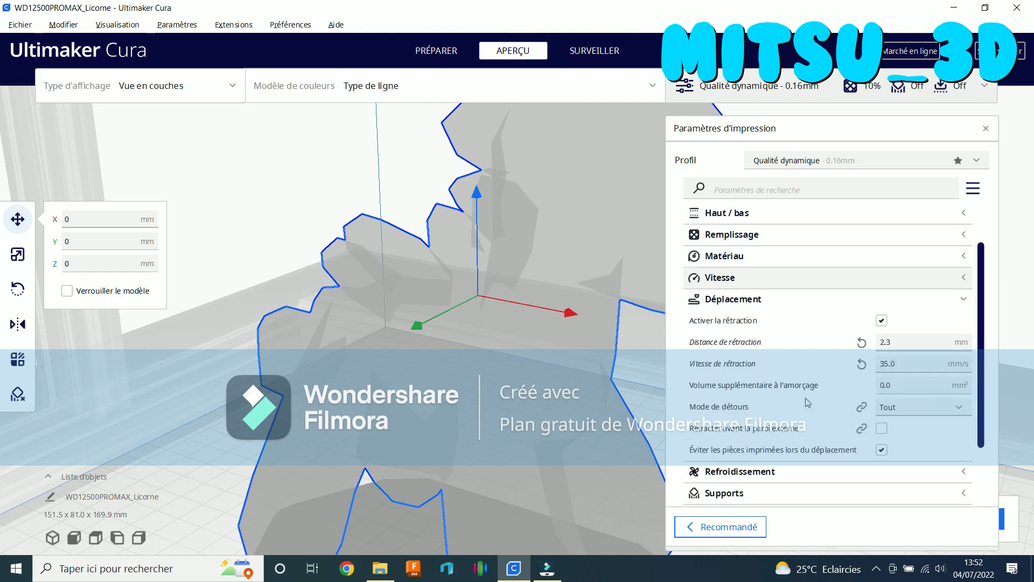
click(727, 278)
click(733, 279)
click(736, 300)
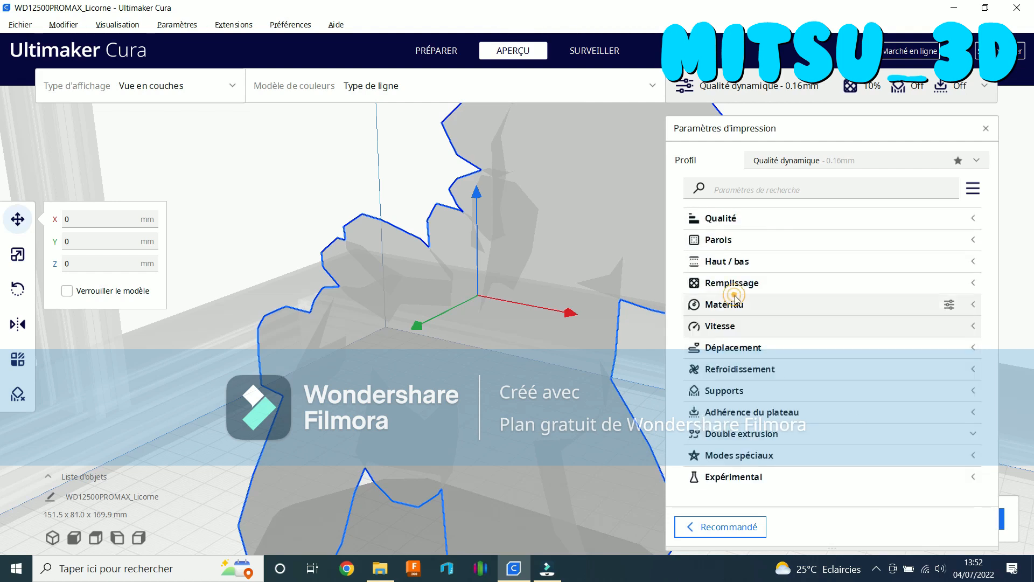
click(727, 376)
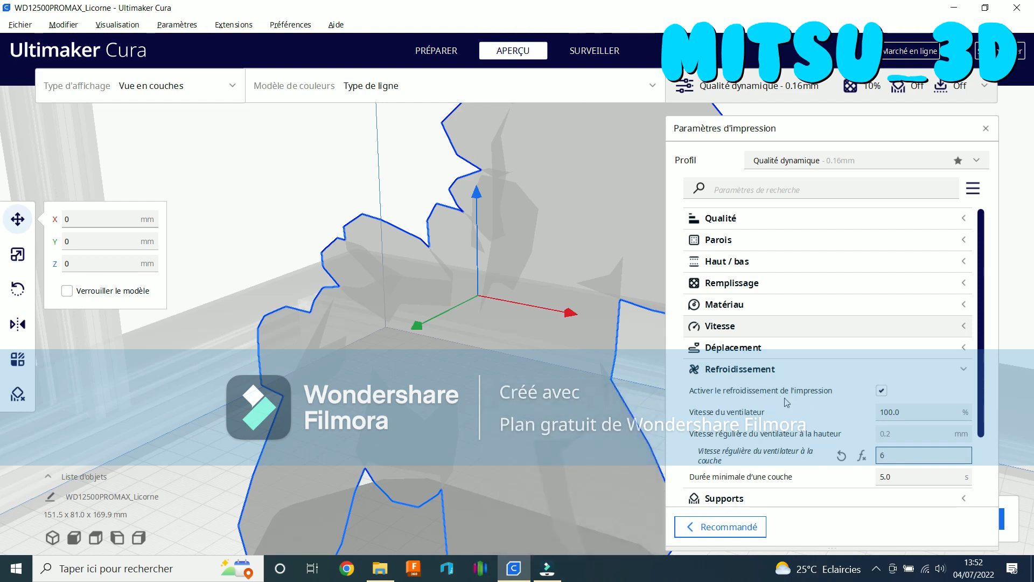
click(737, 368)
Enable support generation in the Supports settings and set the support structure to Normal
click(741, 389)
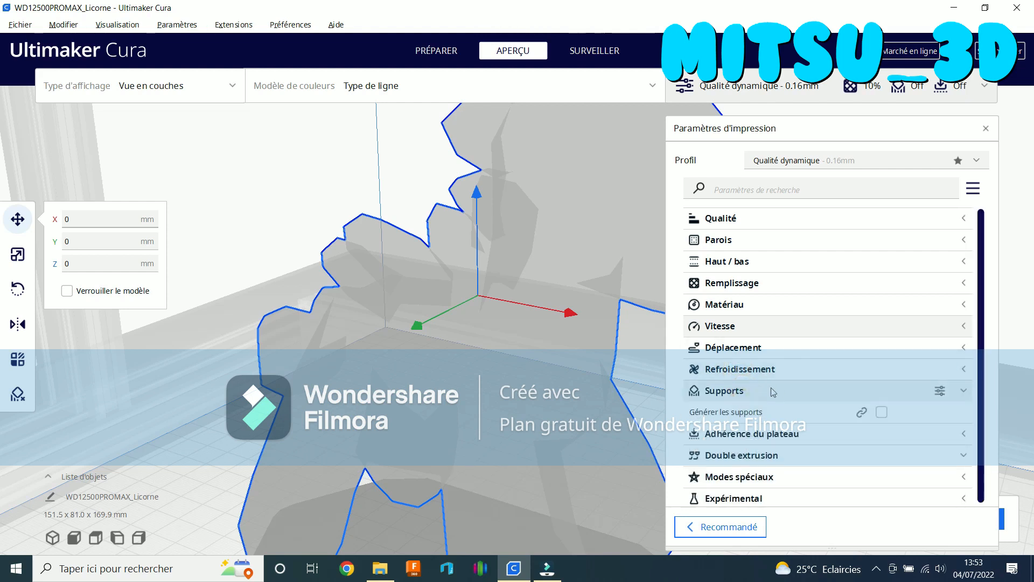
click(882, 413)
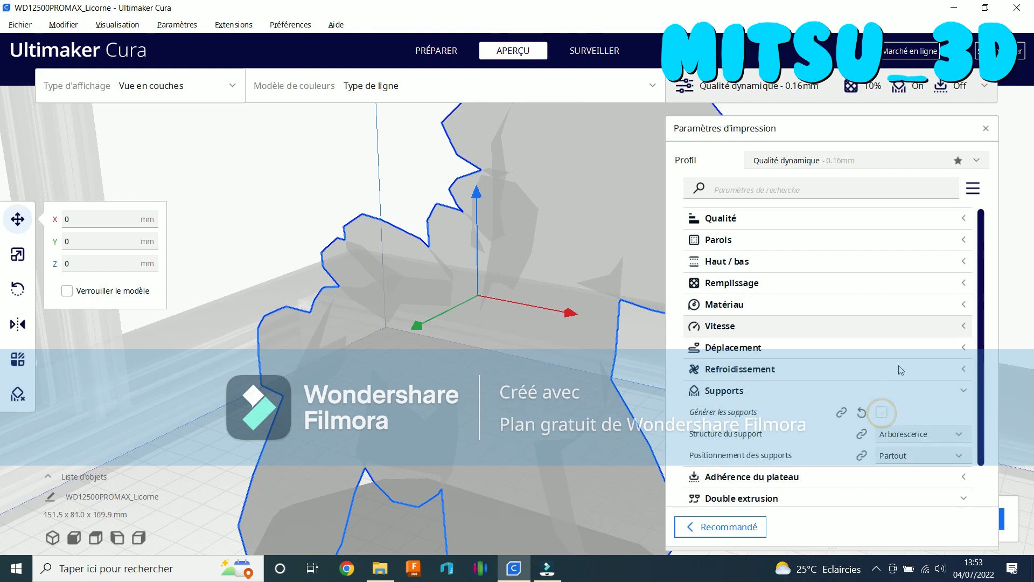
scroll(905, 367, down, 1)
scroll(906, 367, down, 2)
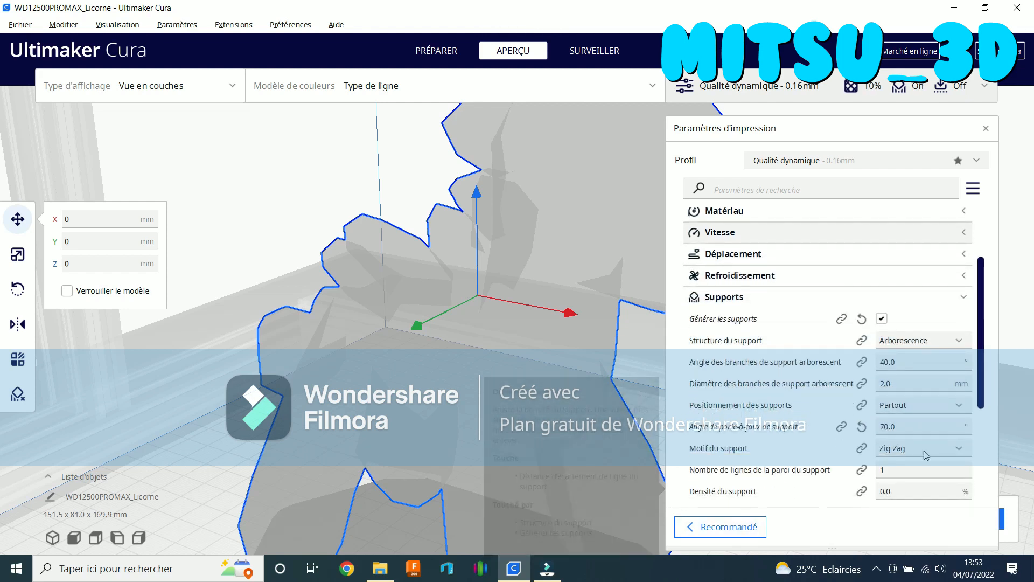
click(926, 341)
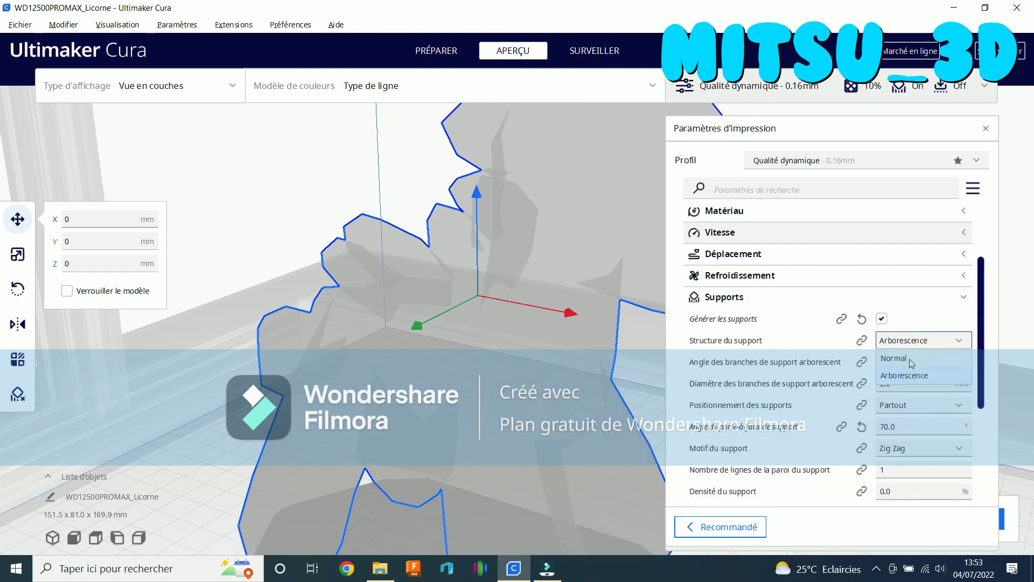
click(910, 359)
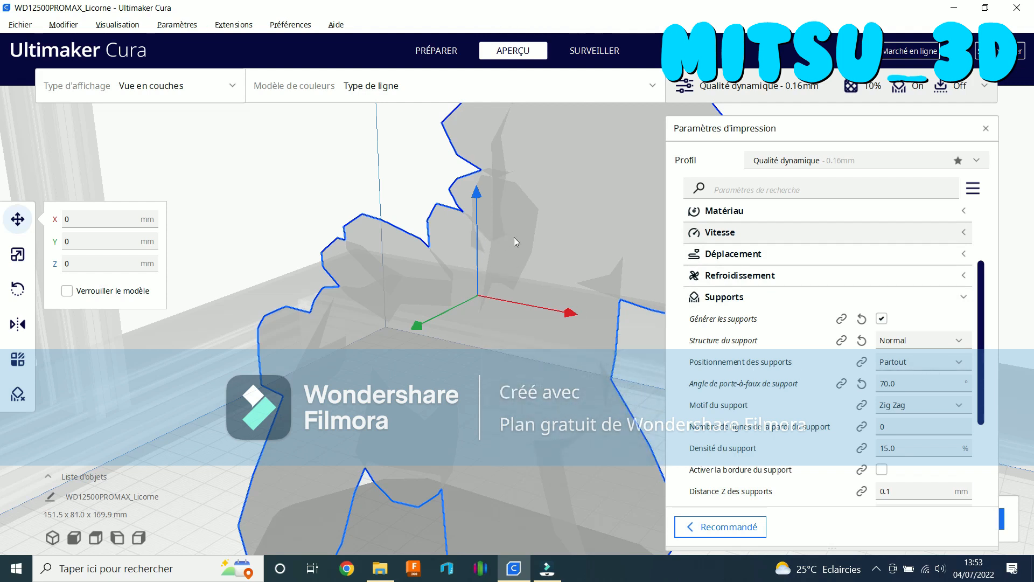
Set the support overhang angle (Angle de porte-à-faux de support) to 75°
click(886, 384)
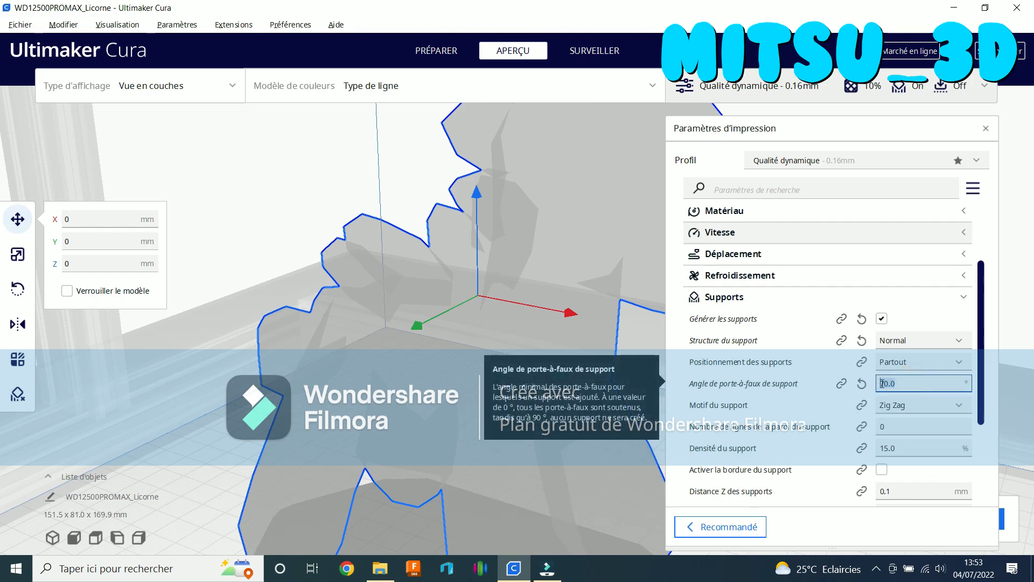
text(75)
click(903, 428)
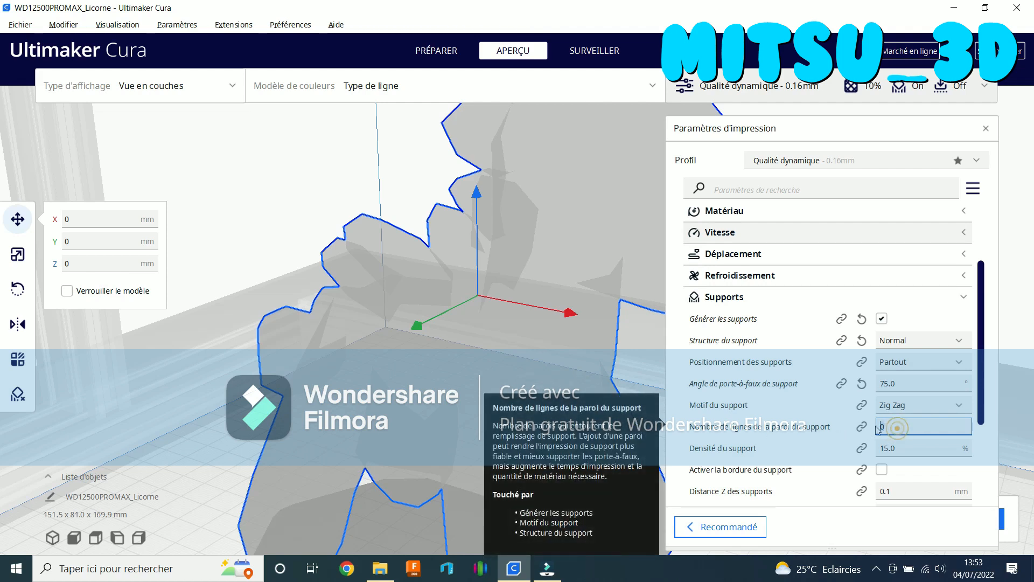
Try 1 support wall line, and reset the support wall line count to its profile value
key(BackSpace)
text(1)
key(Tab)
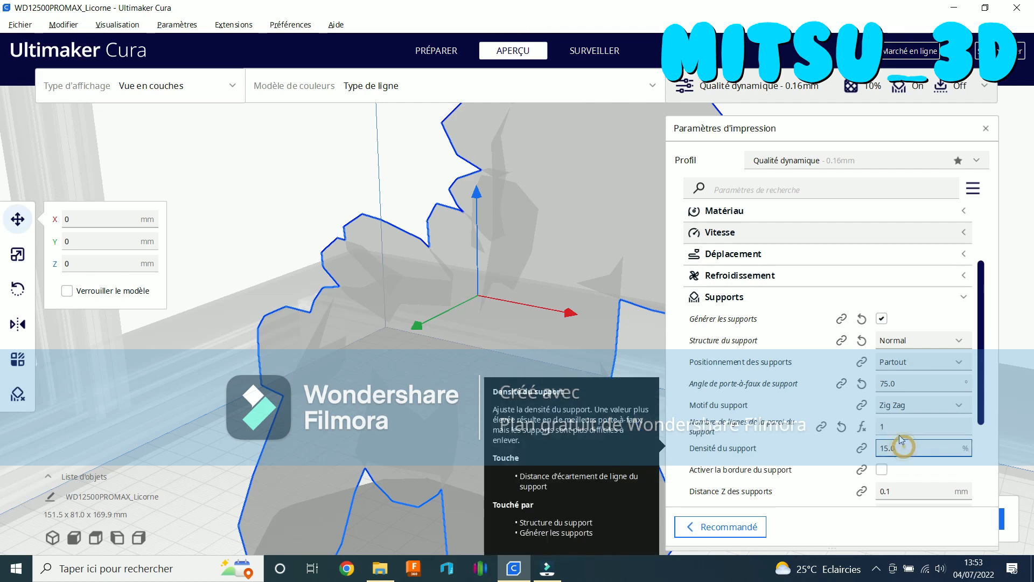
click(842, 426)
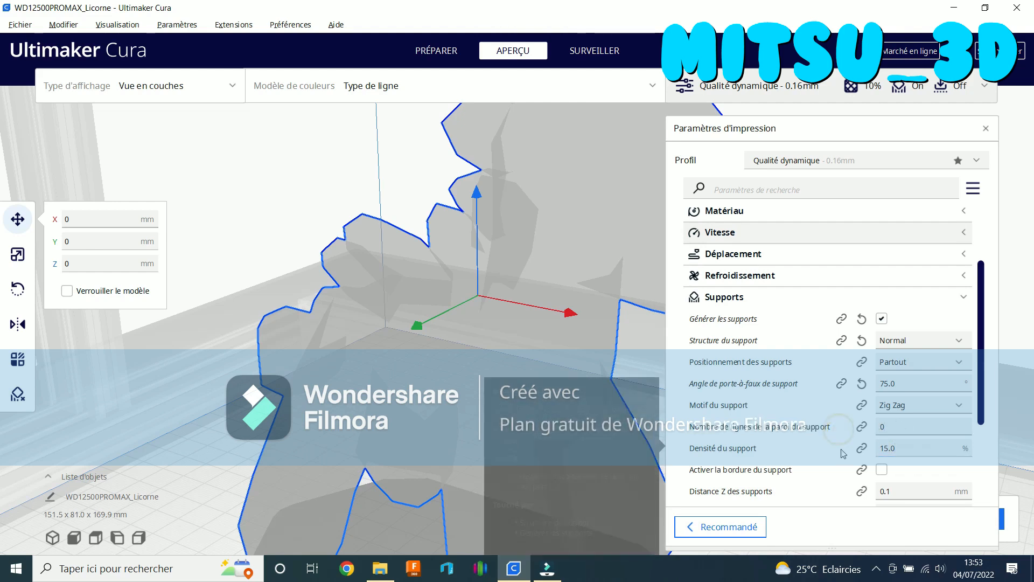
Set the number of support wall lines to 1 and the support density to 5%
click(891, 427)
key(BackSpace)
text(1)
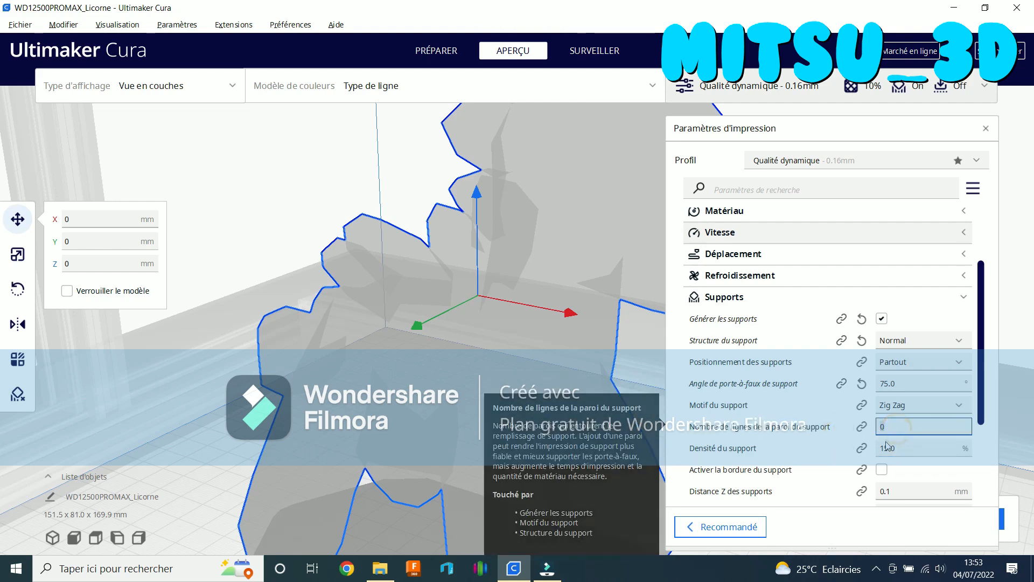
click(893, 454)
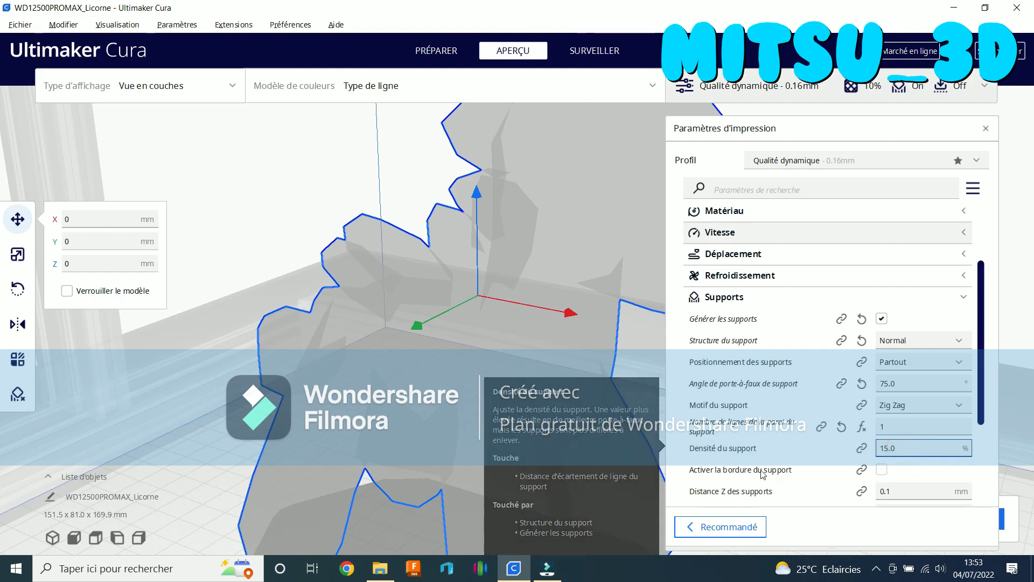
double_click(907, 447)
text(5)
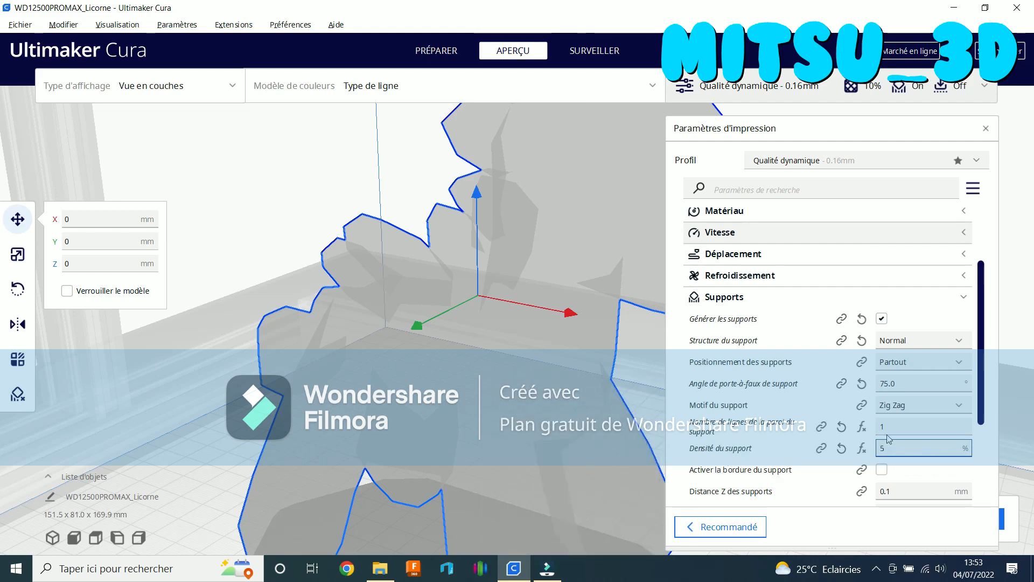
Enable the support brim (Activer la bordure du support) and set its number of lines to 5
click(889, 427)
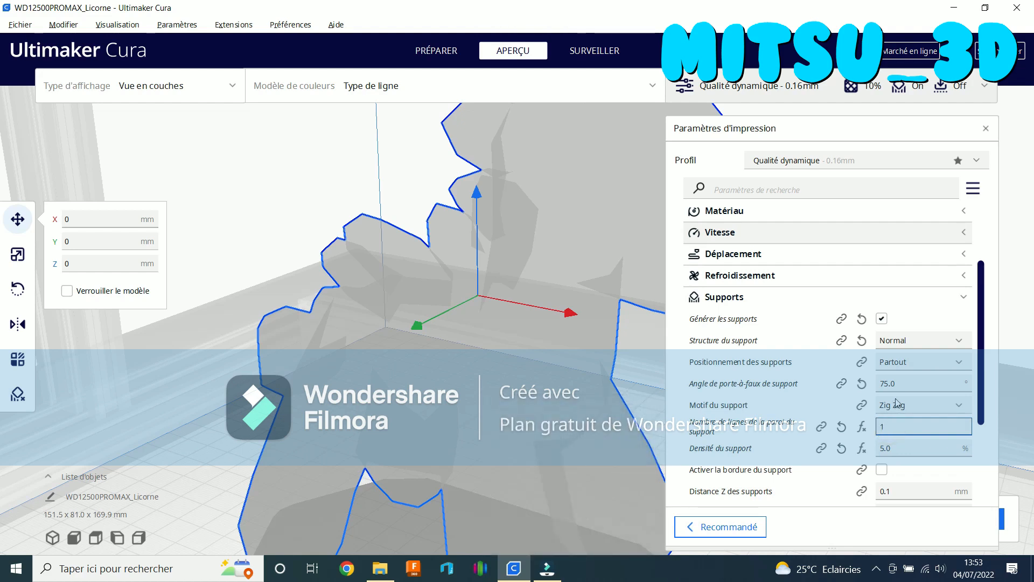
scroll(896, 403, down, 2)
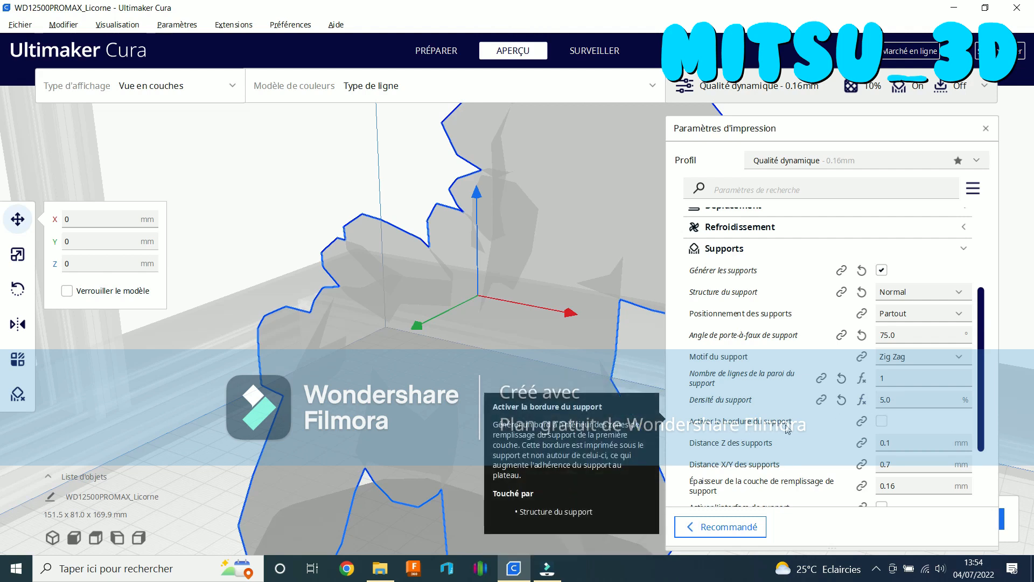
click(882, 420)
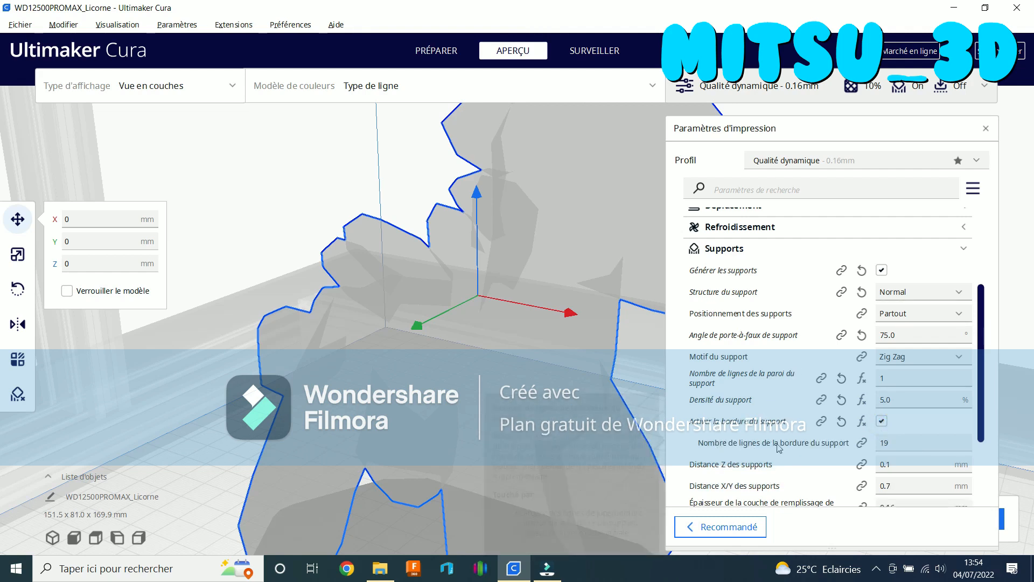
click(883, 442)
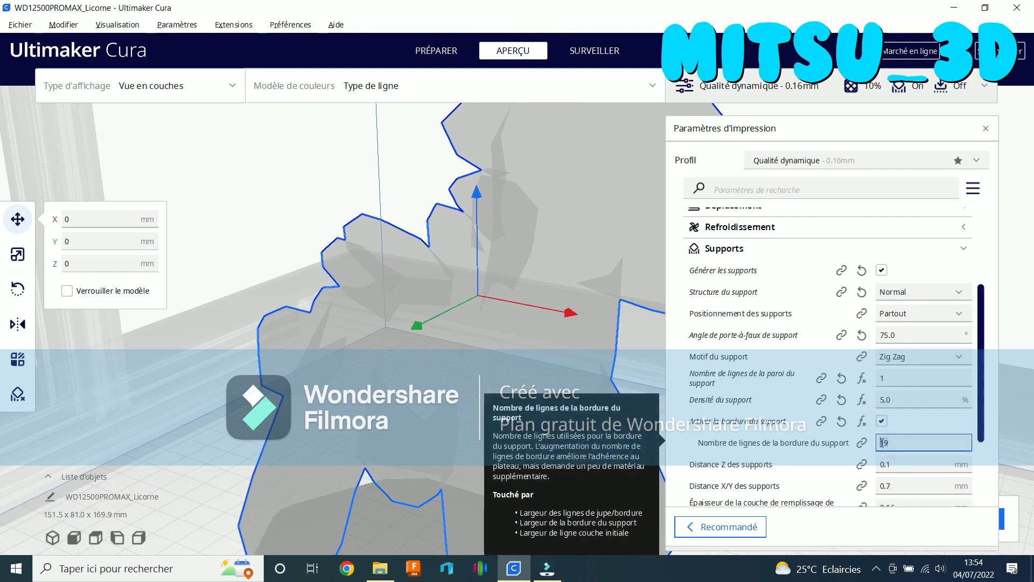
text(5)
click(895, 464)
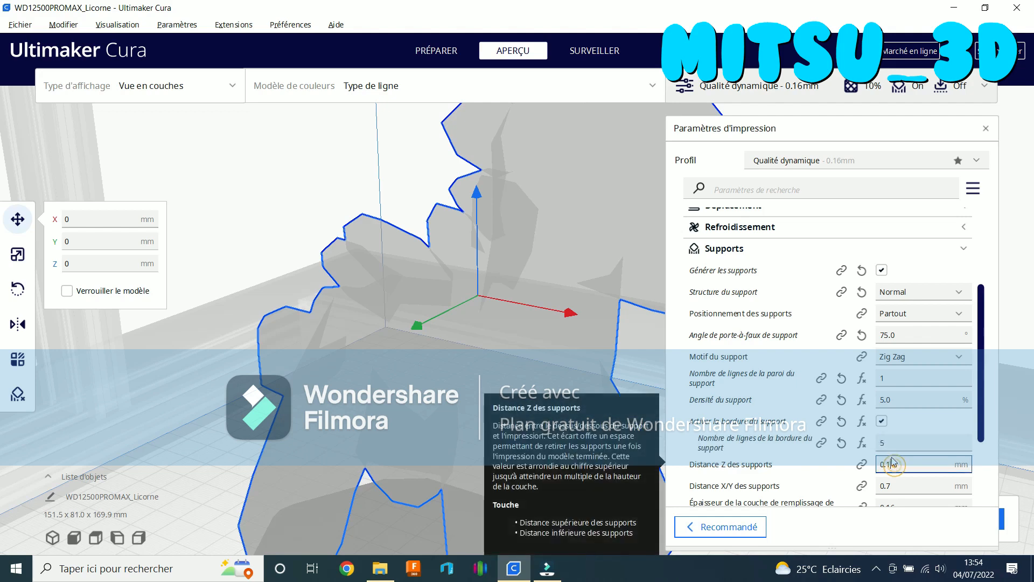
Set the support Z distance (Distance Z des supports) to 0.15 mm
scroll(733, 426, down, 2)
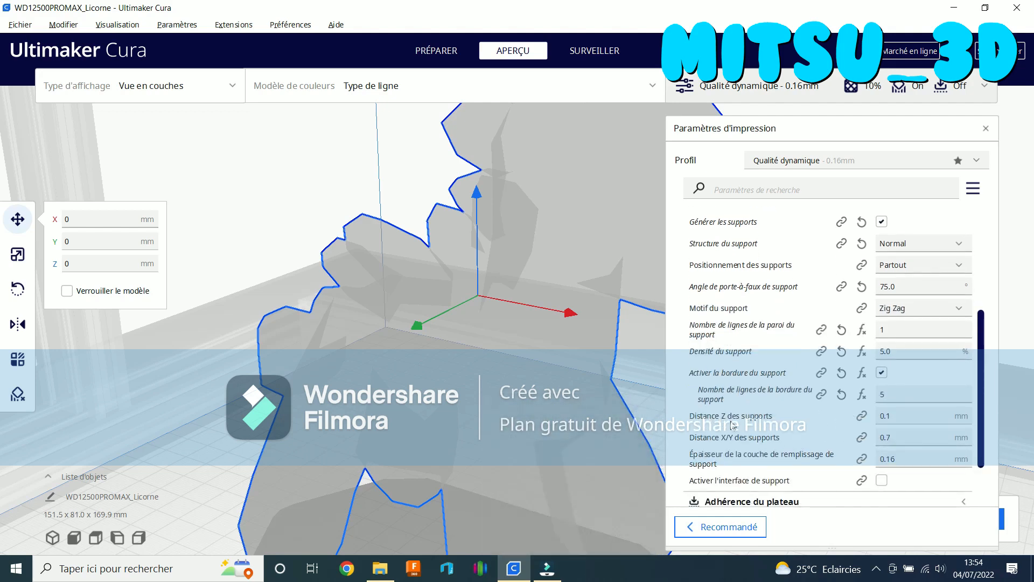
mouse_move(734, 425)
click(899, 418)
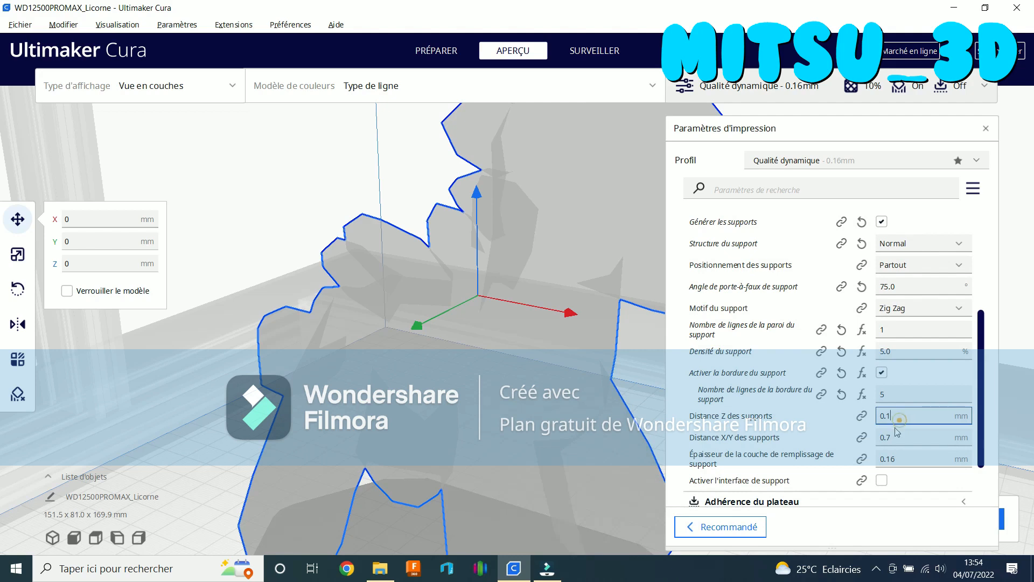
key(BackSpace)
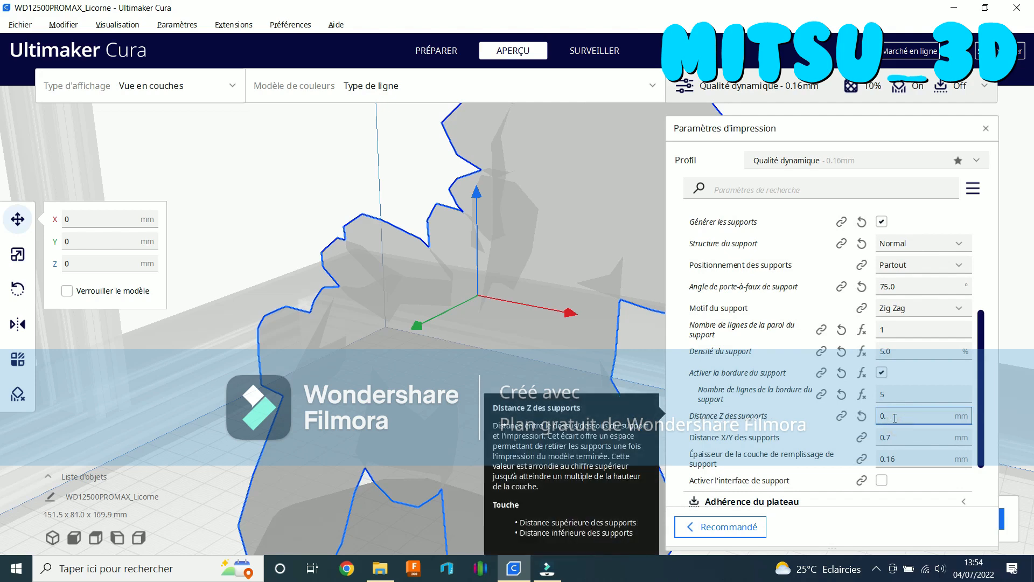
text(15)
key(Tab)
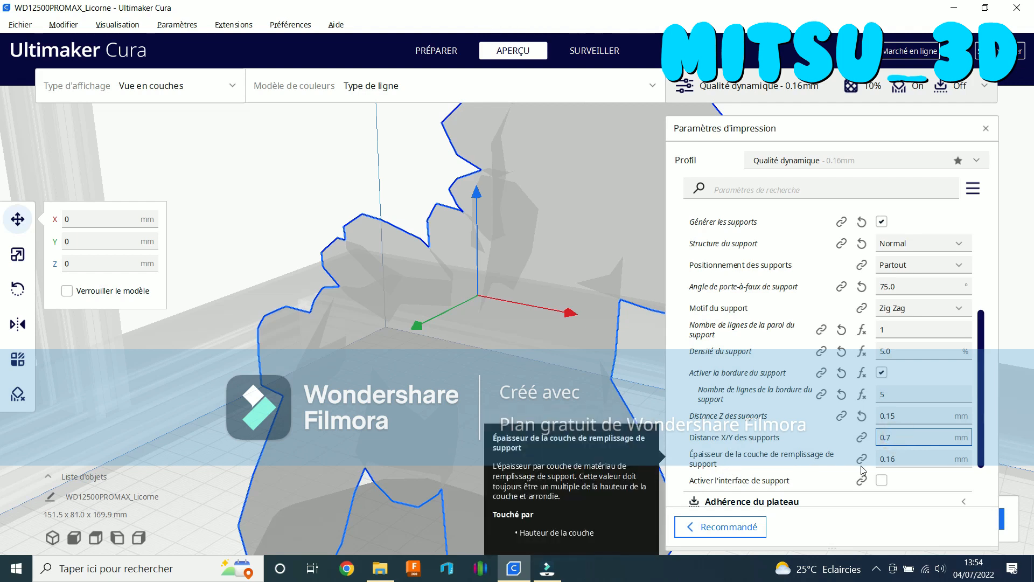
Set the support infill layer thickness (Épaisseur de la couche de remplissage de support) to 0.32 mm
click(899, 459)
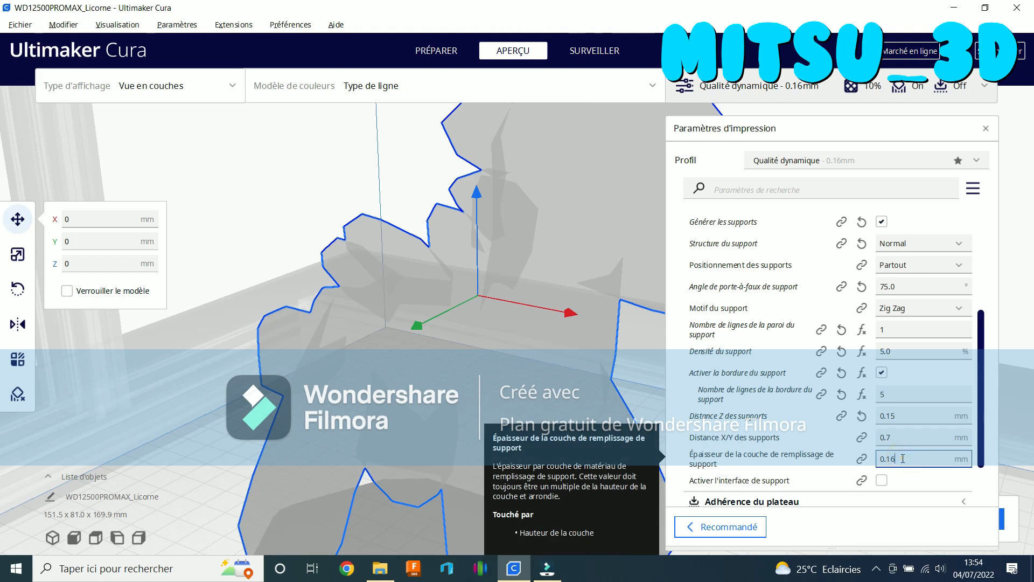
key(BackSpace)
key(BackSpace)
text(32)
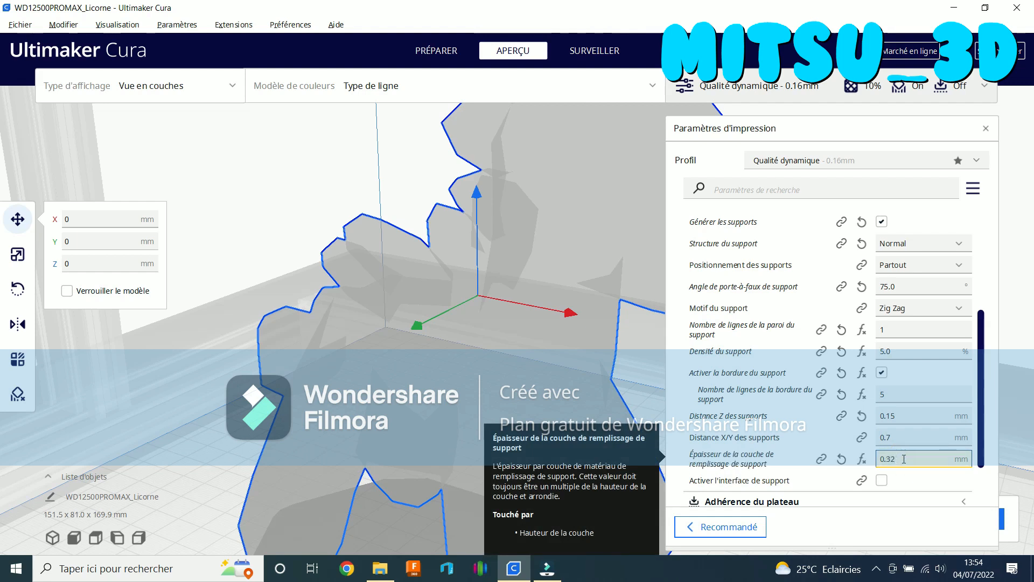
click(909, 440)
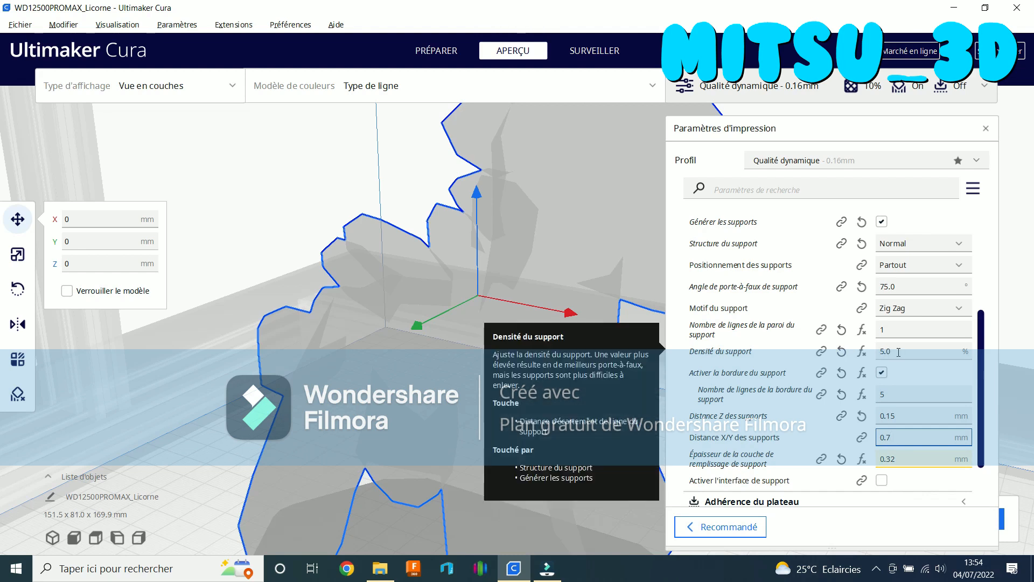
Collapse the Supports settings and change the build plate adhesion type (Type d'adhérence du plateau) to Bordure
scroll(754, 318, up, 4)
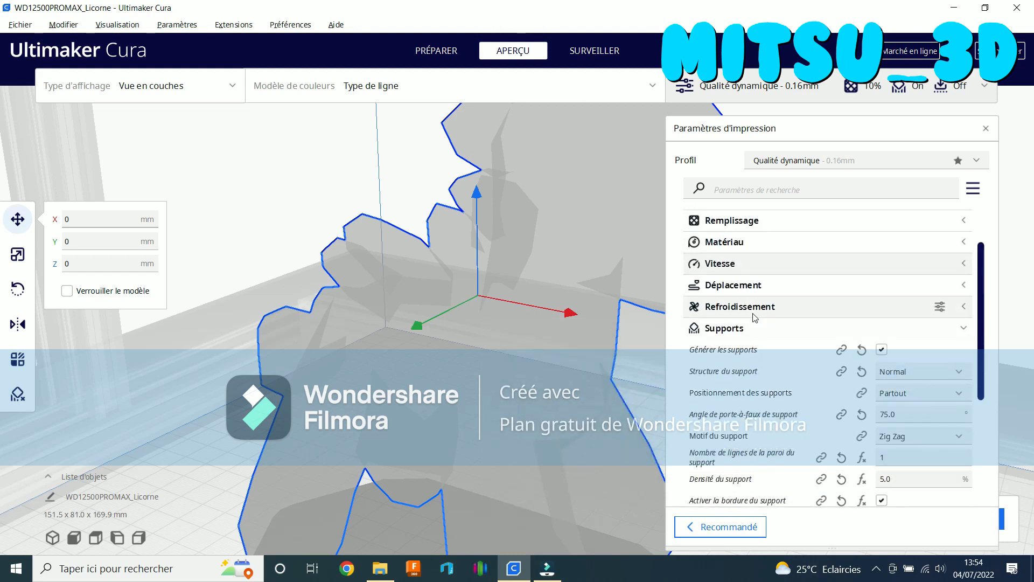
click(760, 329)
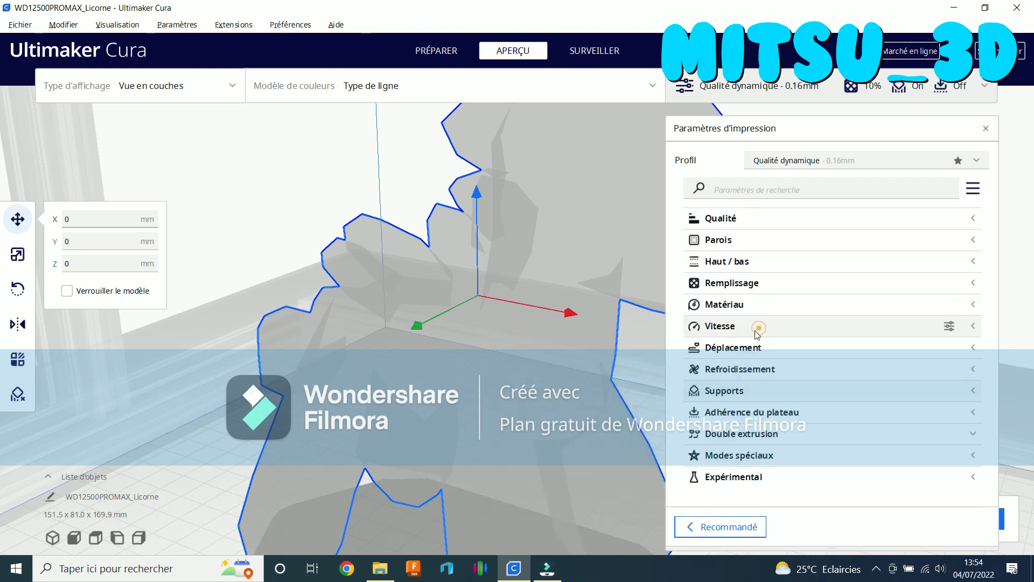
click(780, 412)
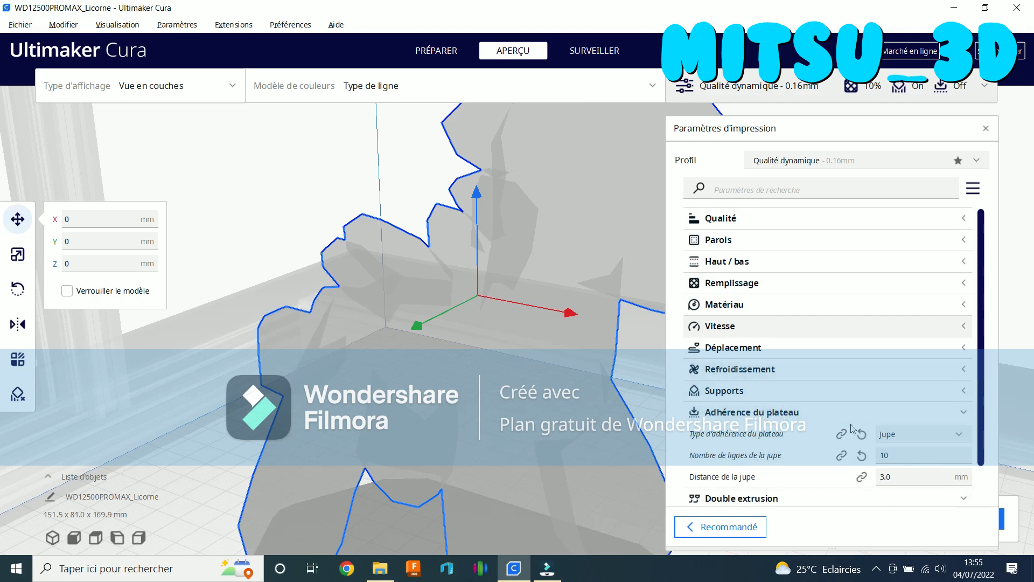
click(909, 437)
click(897, 467)
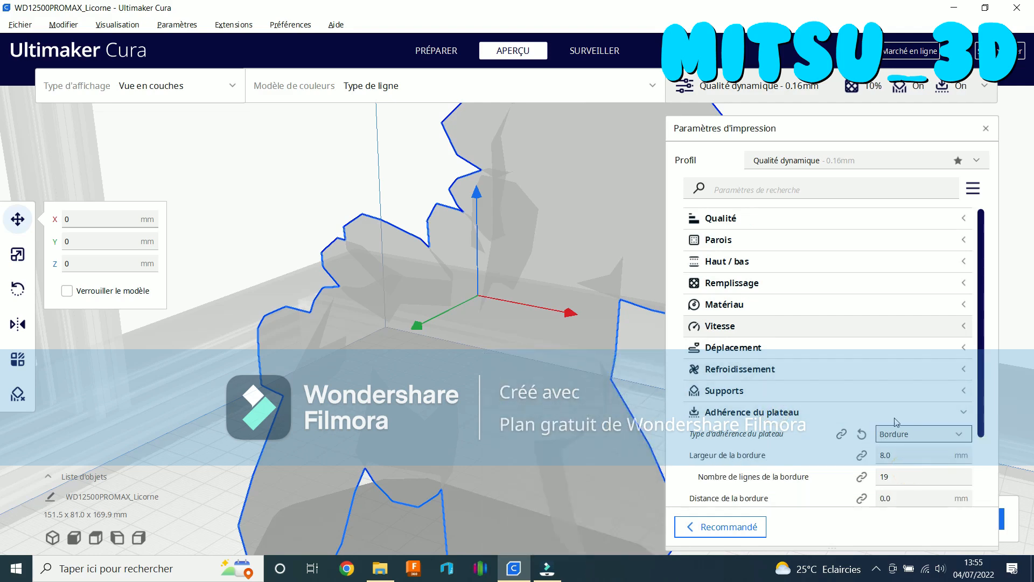
Set the number of brim lines (Nombre de lignes de la bordure) to 5
scroll(895, 420, down, 3)
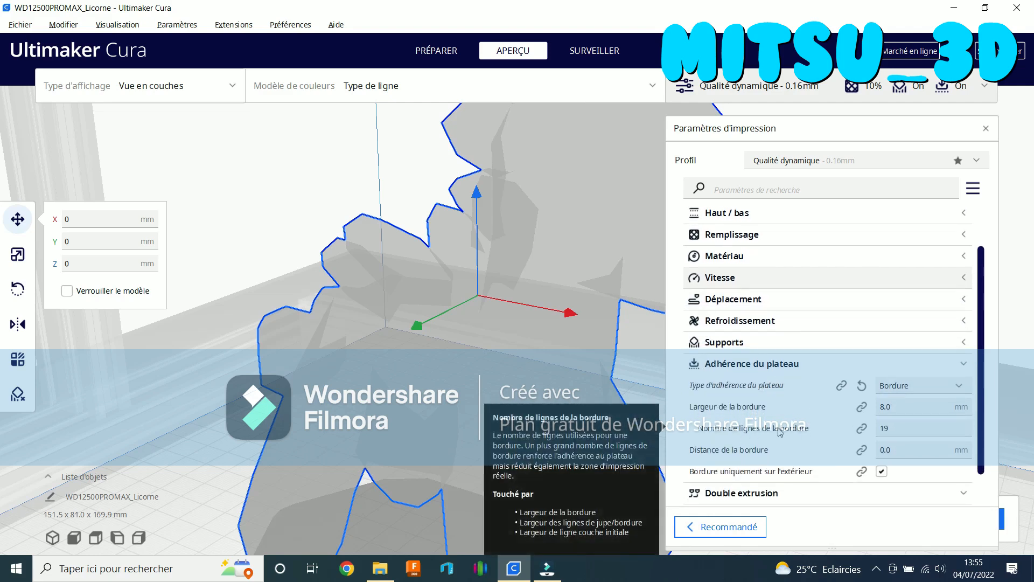
click(897, 429)
key(BackSpace)
key(BackSpace)
text(5)
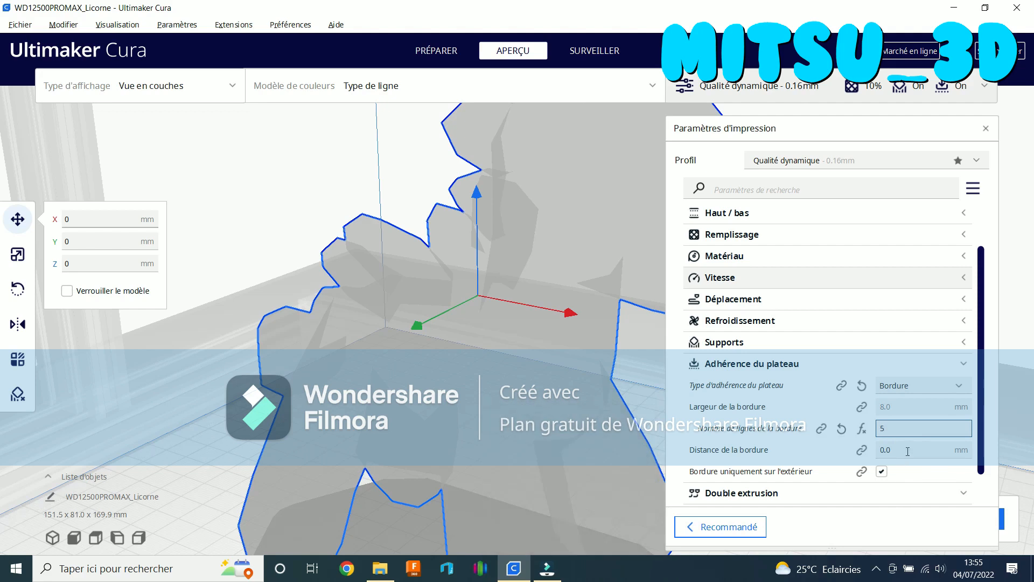
Set the brim distance (Distance de la bordure) to 0.1 mm
click(905, 450)
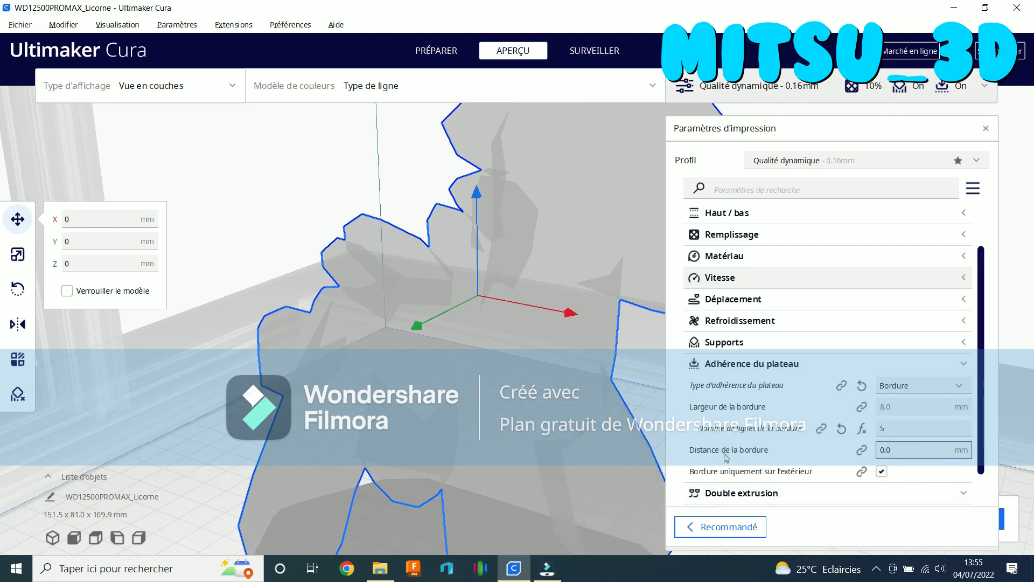
text(23)
key(BackSpace)
key(BackSpace)
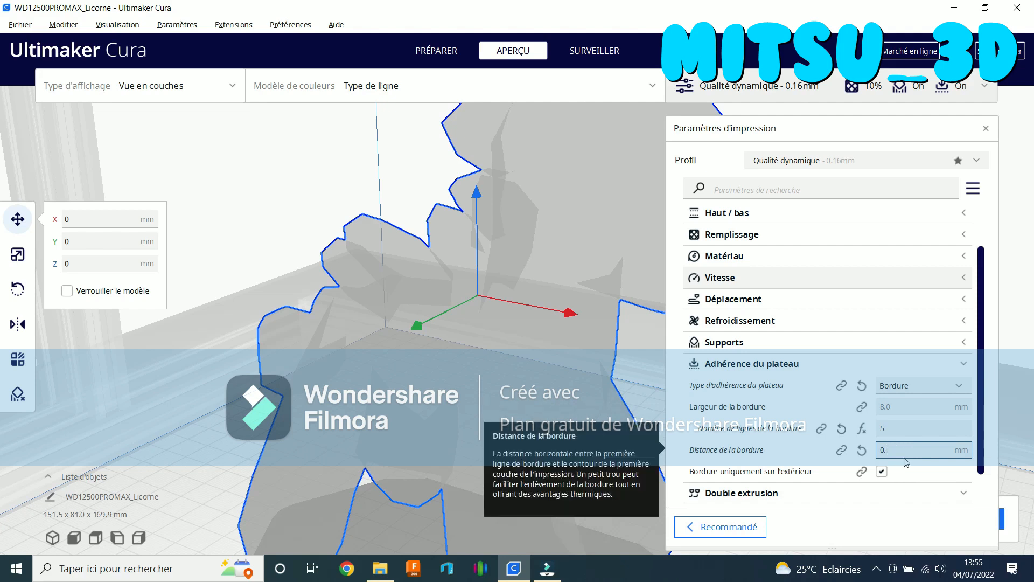
text(1)
click(909, 429)
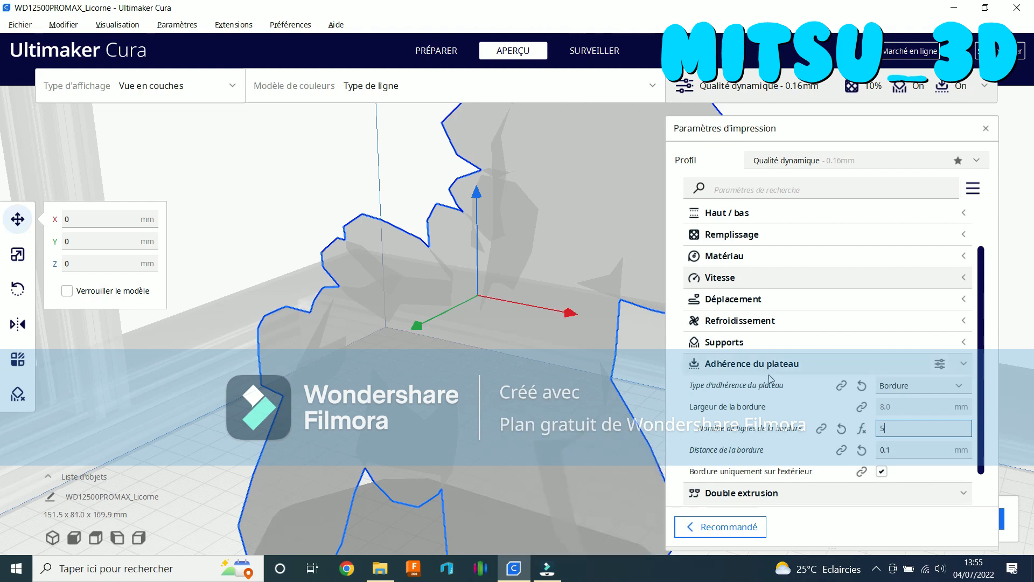
Close the print settings and slice the unicorn model
click(740, 369)
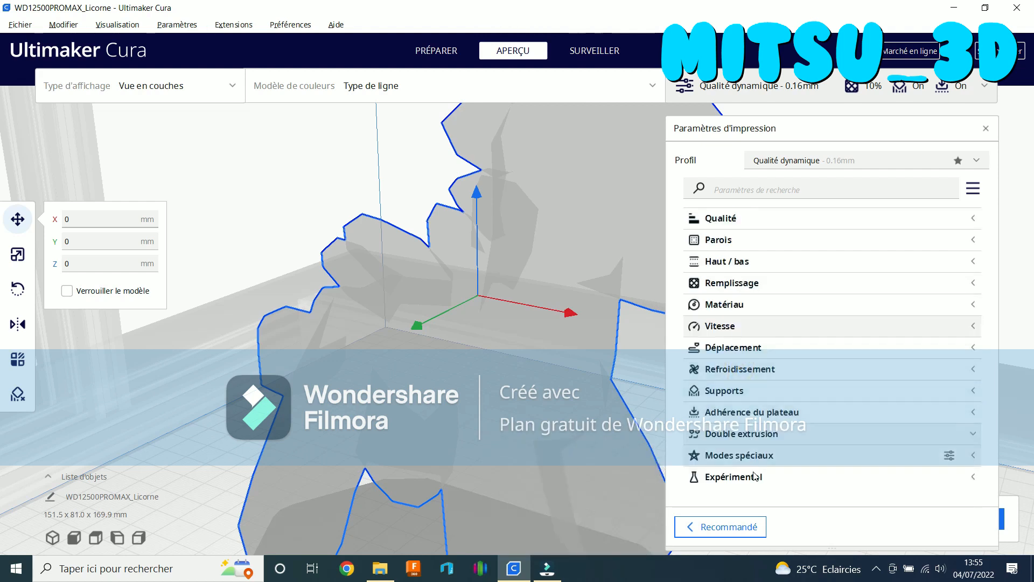
click(727, 84)
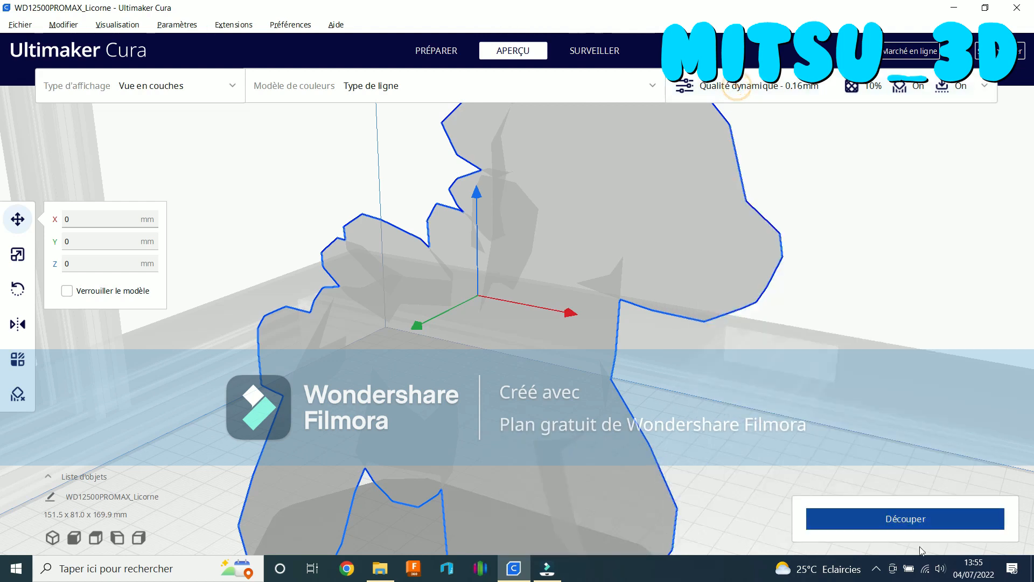
click(915, 523)
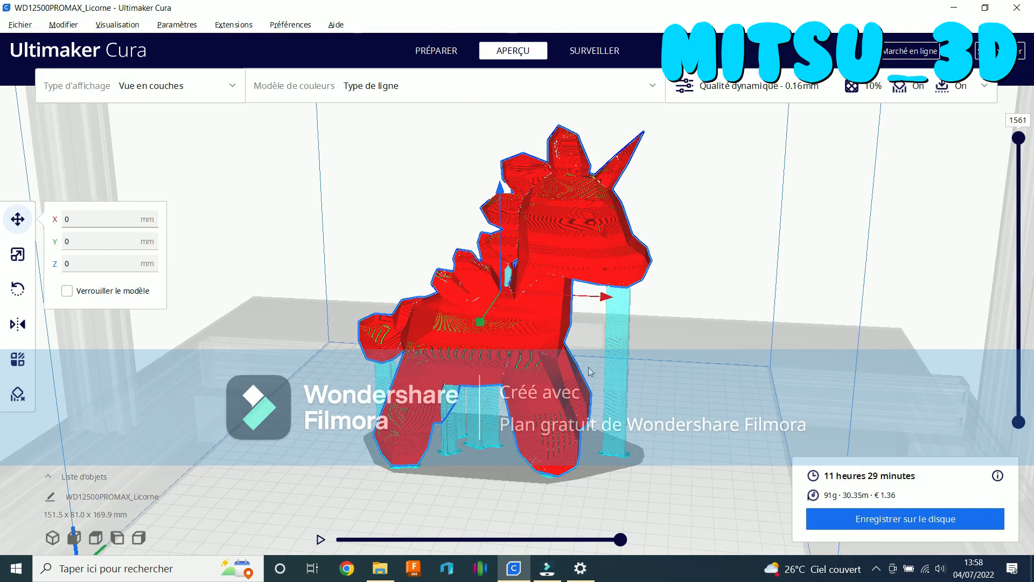
Examine the sliced unicorn's generated supports between the mane and neck and beneath the body and legs
right_drag(678, 324, 718, 330)
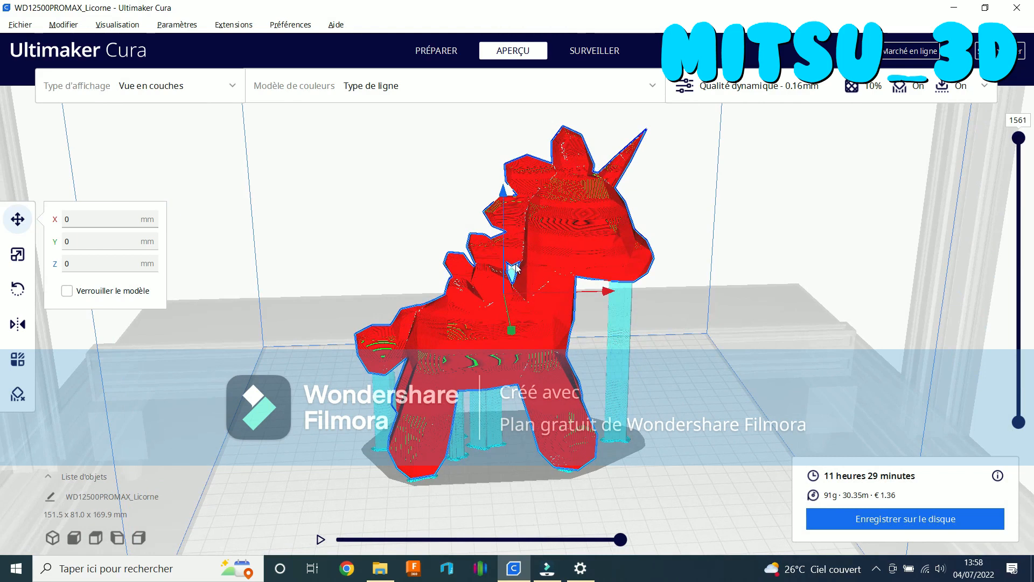
scroll(514, 272, up, 10)
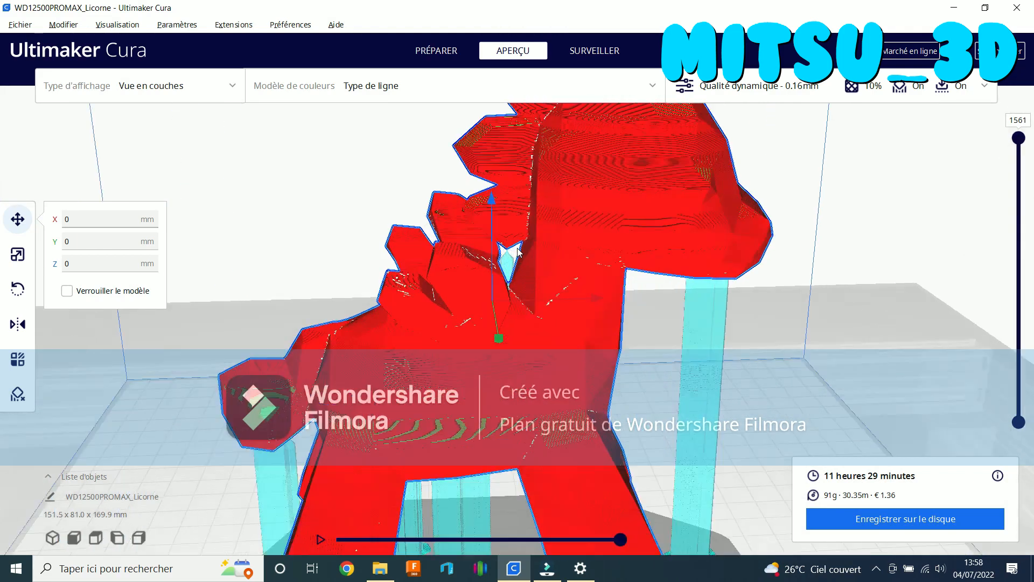
scroll(499, 204, up, 3)
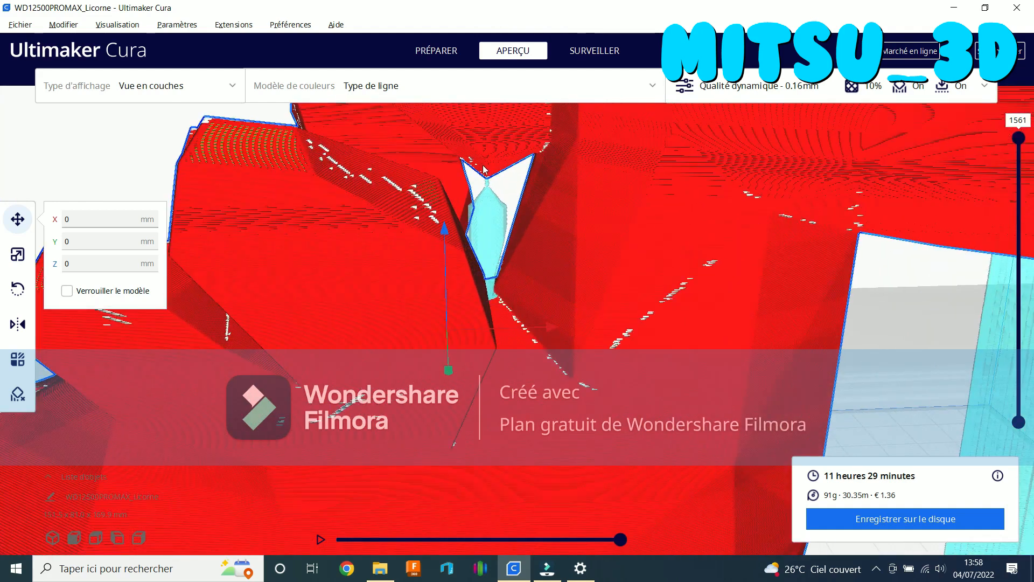
scroll(483, 169, up, 3)
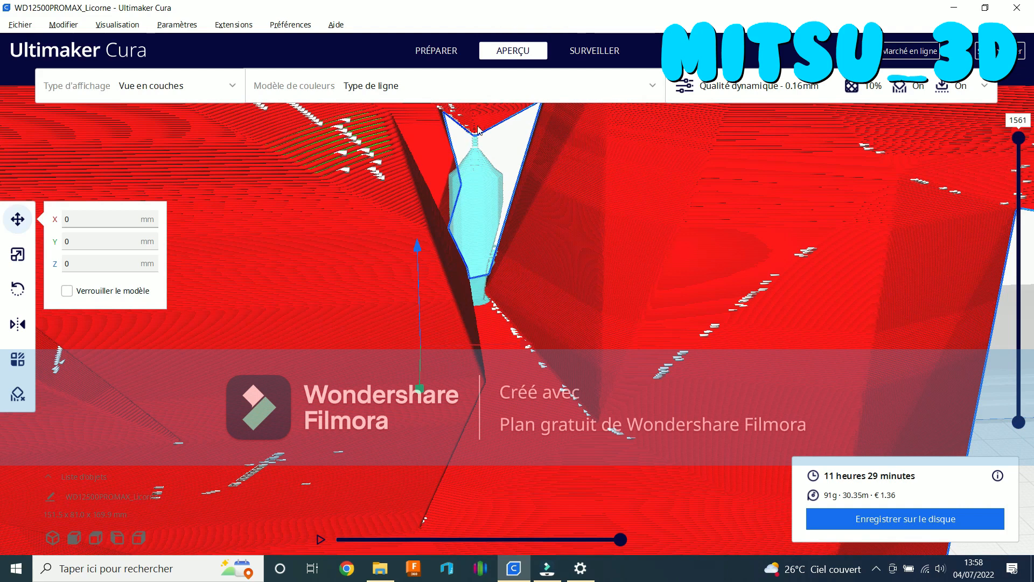
scroll(486, 149, down, 5)
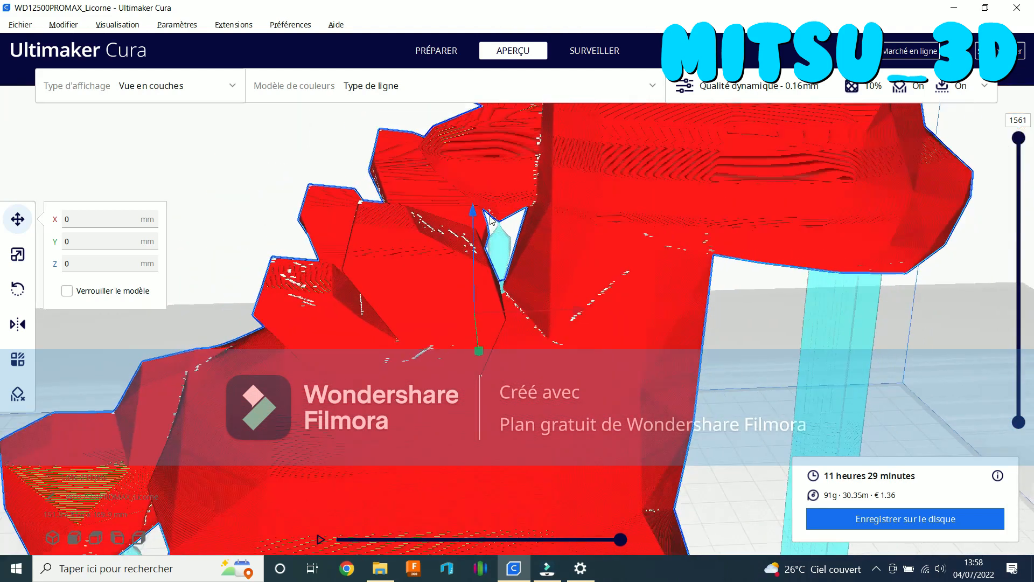
right_drag(486, 334, 469, 324)
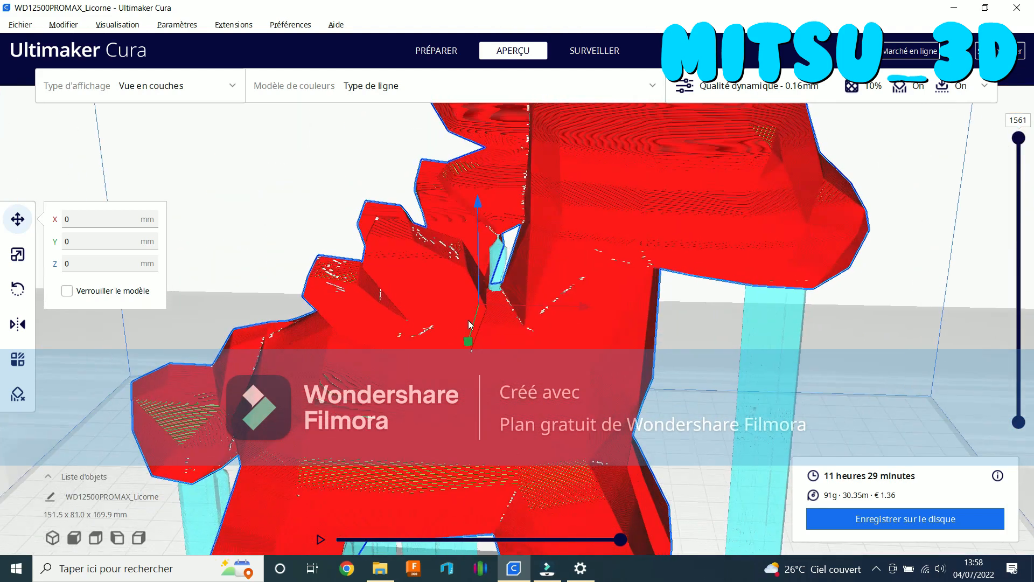
right_drag(463, 390, 402, 380)
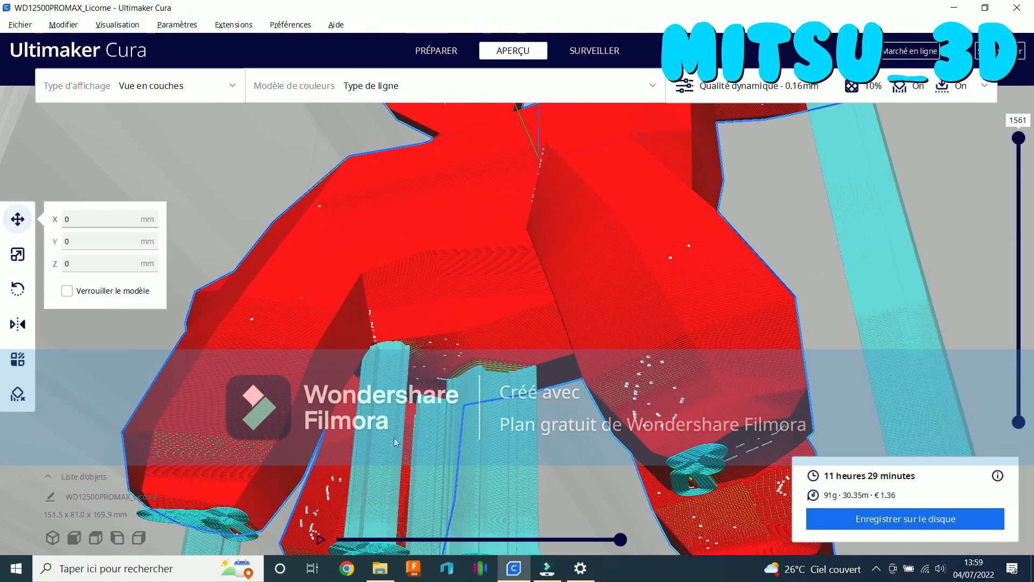
mouse_move(445, 477)
right_down()
mouse_move(432, 423)
mouse_move(430, 476)
right_up()
scroll(429, 425, down, 3)
Review the breakdown of the print time and material estimates, and view the sliced unicorn from another angle
mouse_move(996, 476)
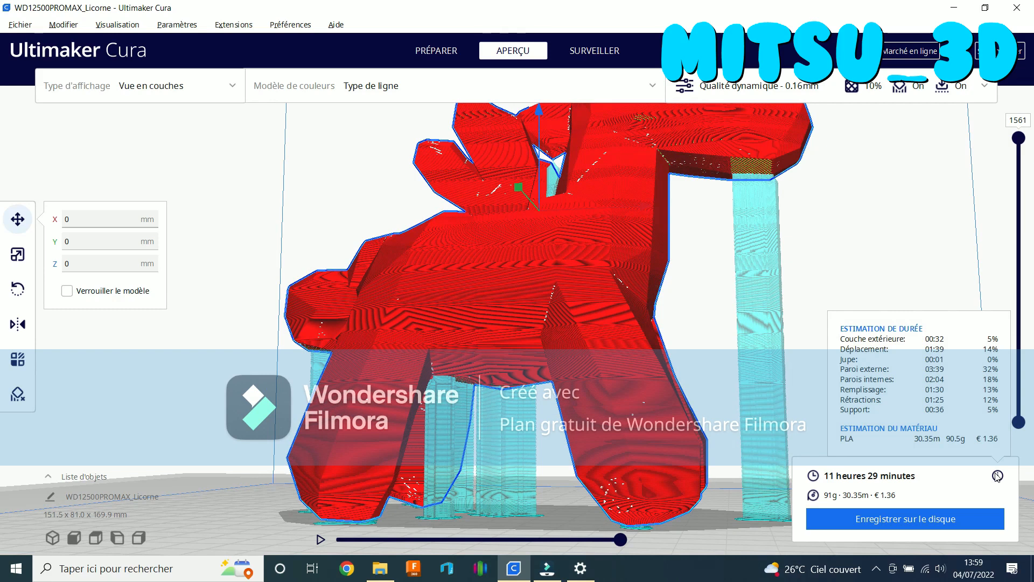
right_drag(858, 309, 765, 328)
scroll(613, 356, down, 3)
mouse_move(622, 332)
right_down()
mouse_move(646, 337)
mouse_move(613, 383)
mouse_move(651, 383)
mouse_move(605, 381)
right_up()
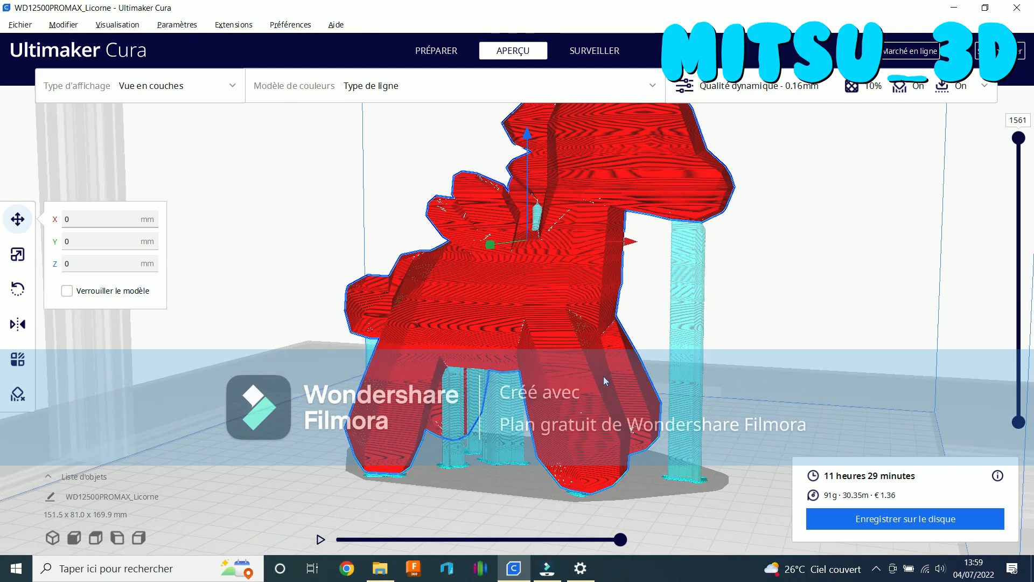